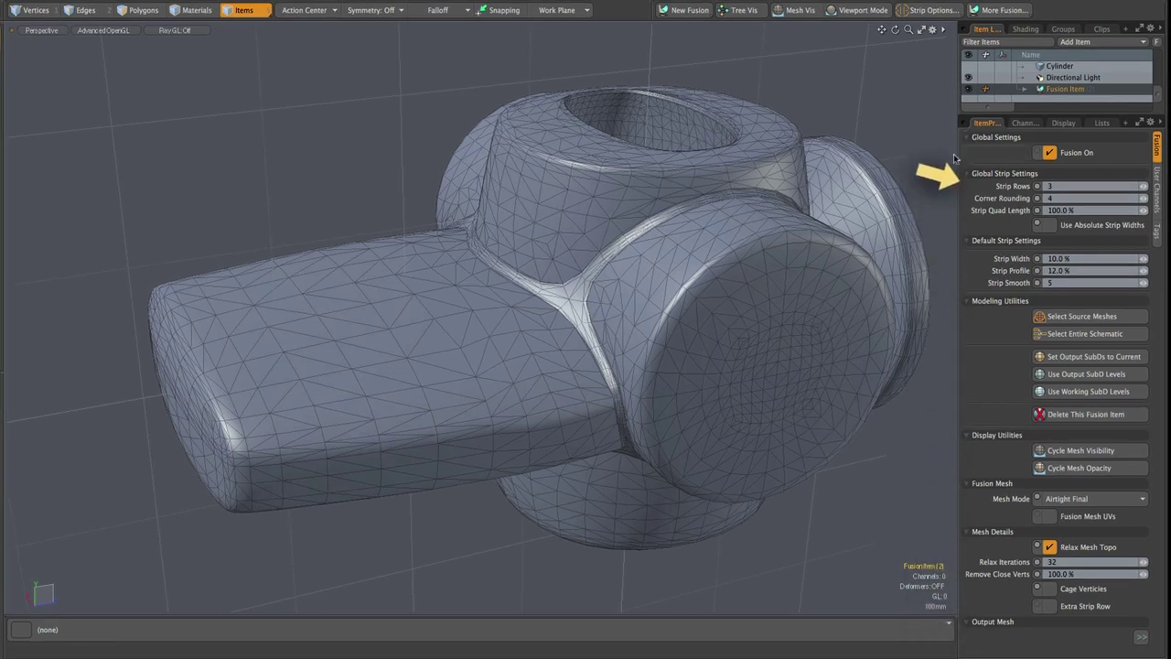
- Step Corner Rounding down from 4 to 0 and select the Strip Quad Length channel
click(1142, 186)
click(1141, 186)
click(1143, 186)
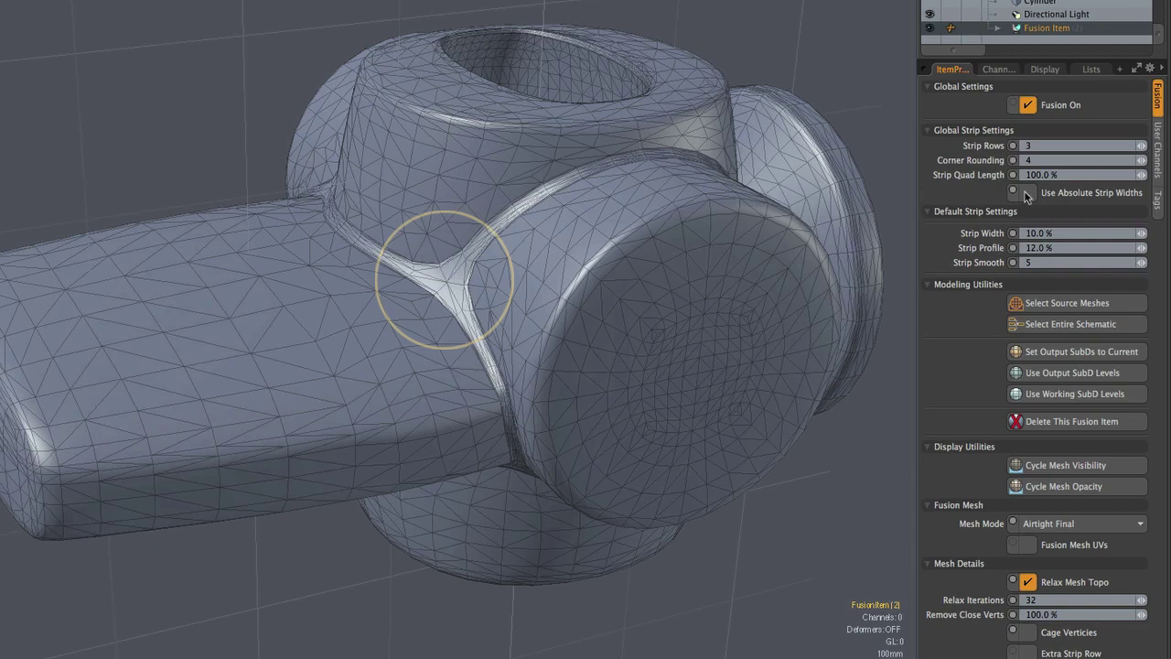
click(1140, 160)
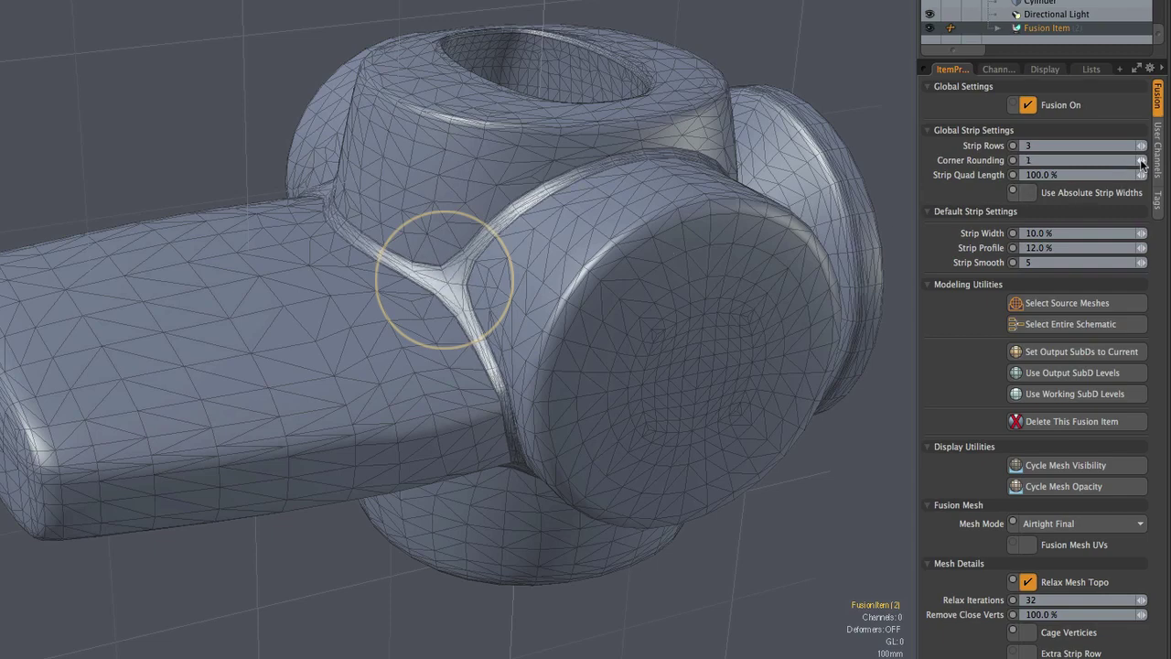
click(1139, 160)
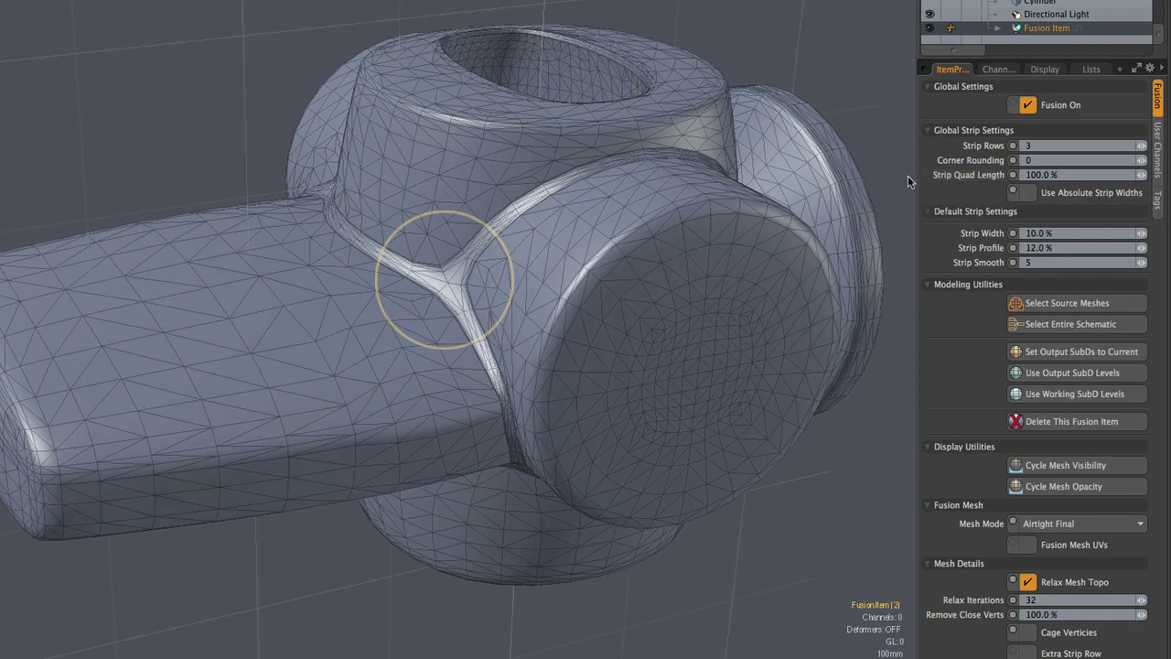
click(946, 175)
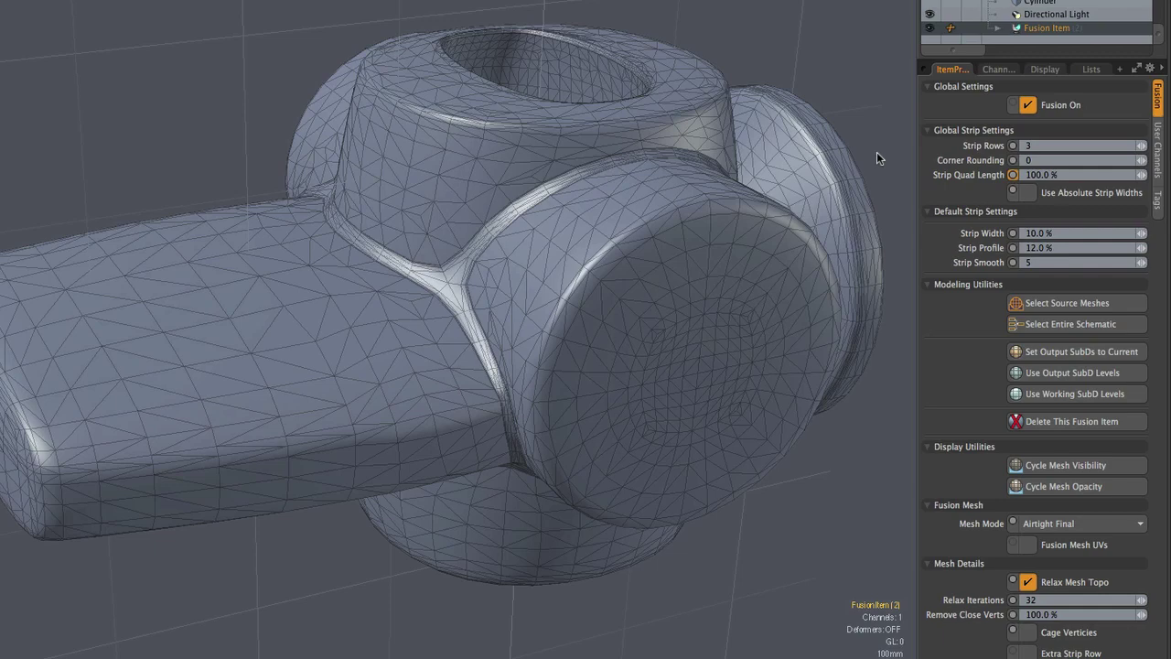
- Haul Strip Quad Length in the viewport from 100% down to 40%
key(h)
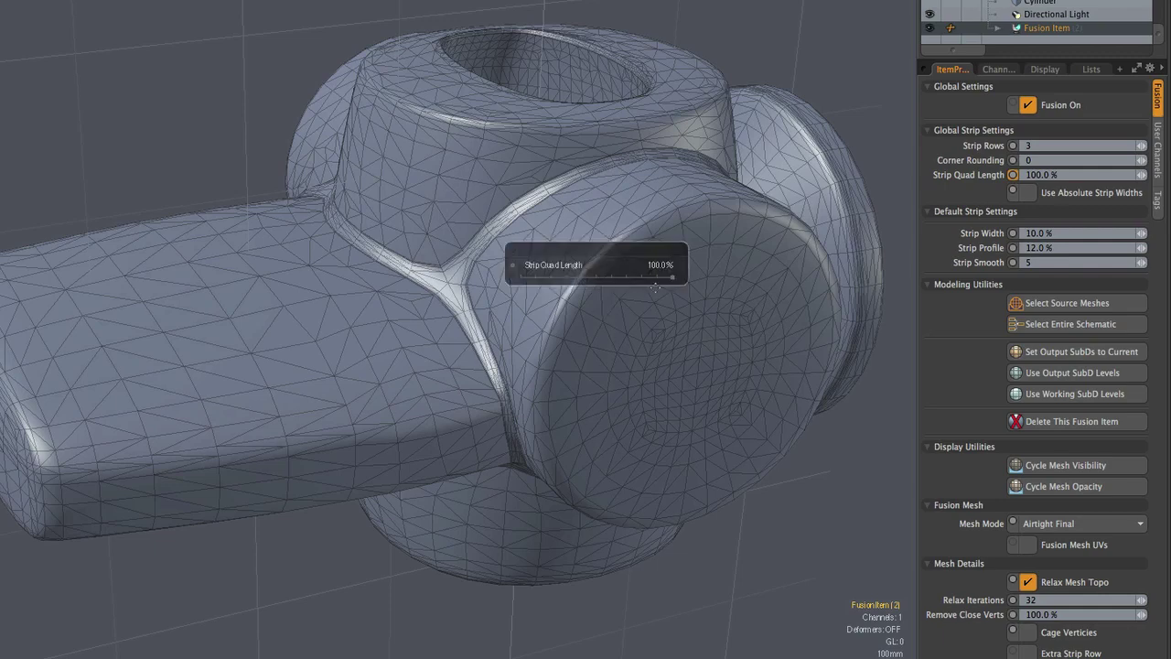
drag(672, 277, 583, 286)
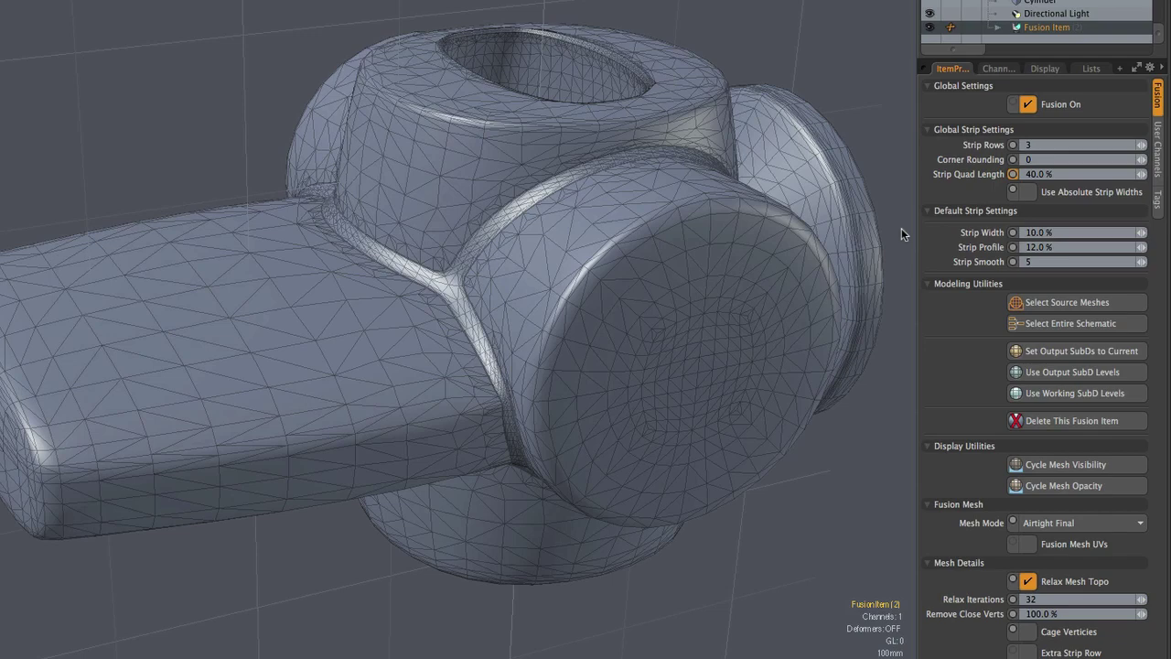
- Collapse the Modeling Utilities and Display Utilities sections of the fusion properties
click(928, 284)
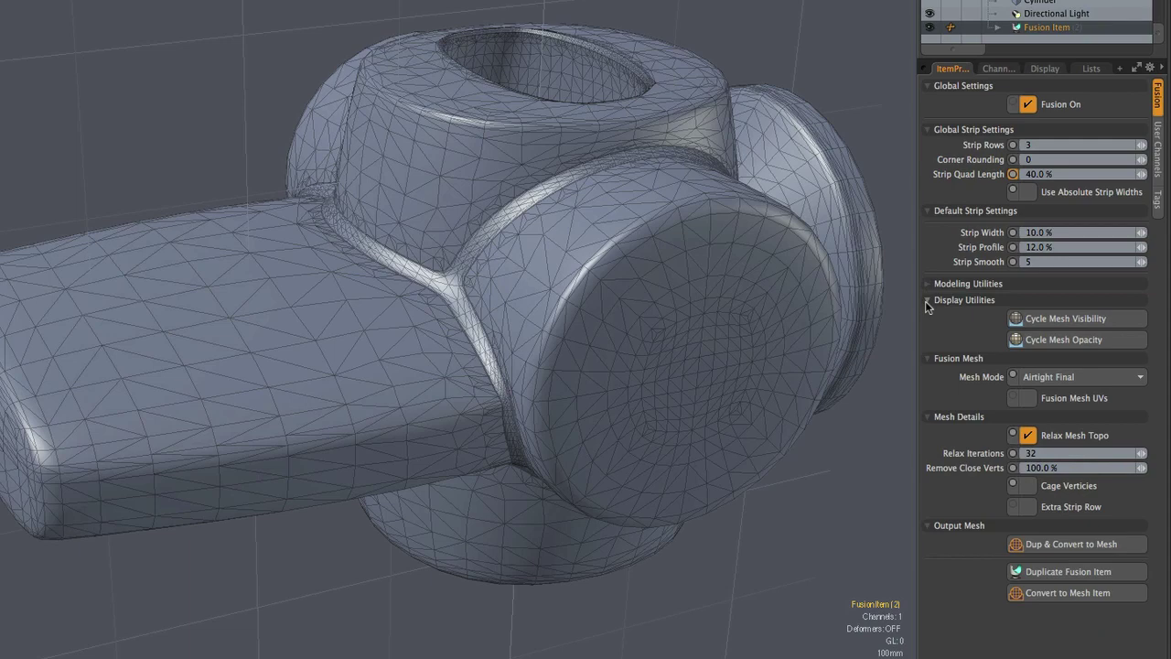
click(927, 300)
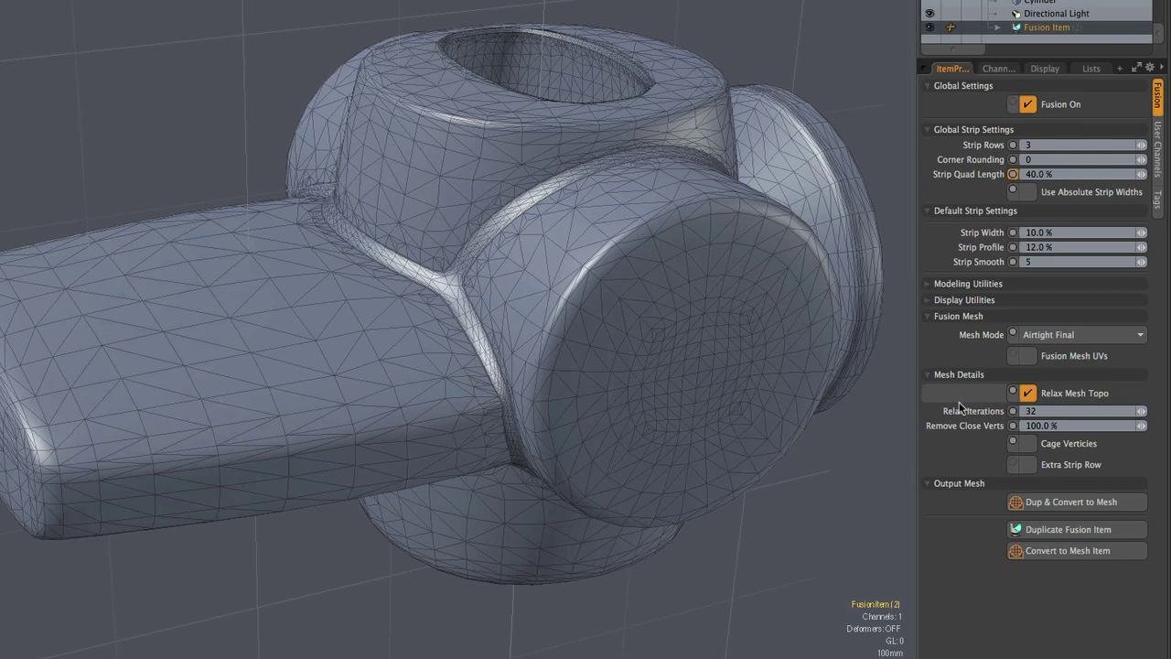
- Disable Relax Mesh Topo and inspect the strip junction close up, then view the whole object
click(1027, 392)
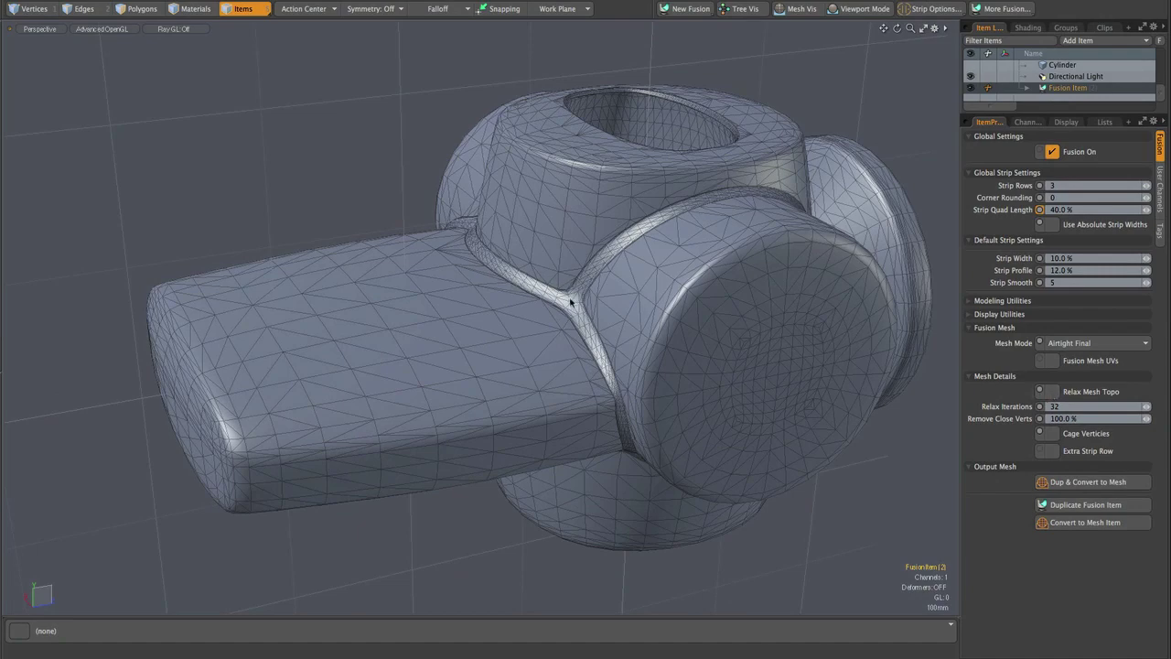
scroll(570, 305, up, 10)
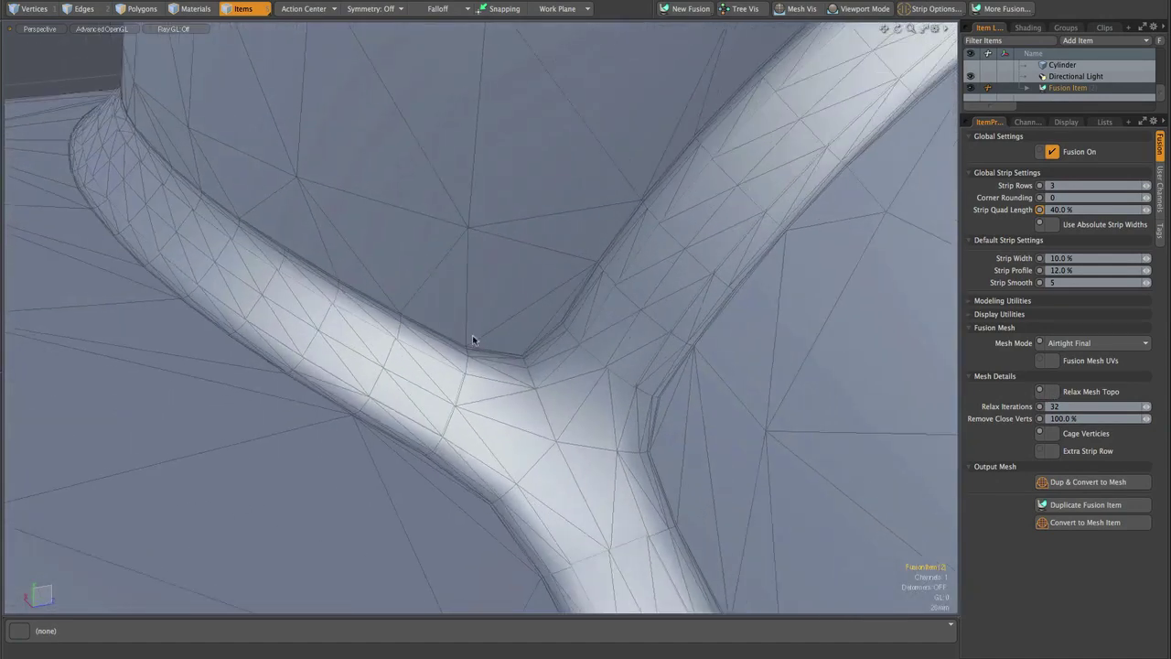
scroll(472, 336, up, 4)
scroll(698, 419, down, 3)
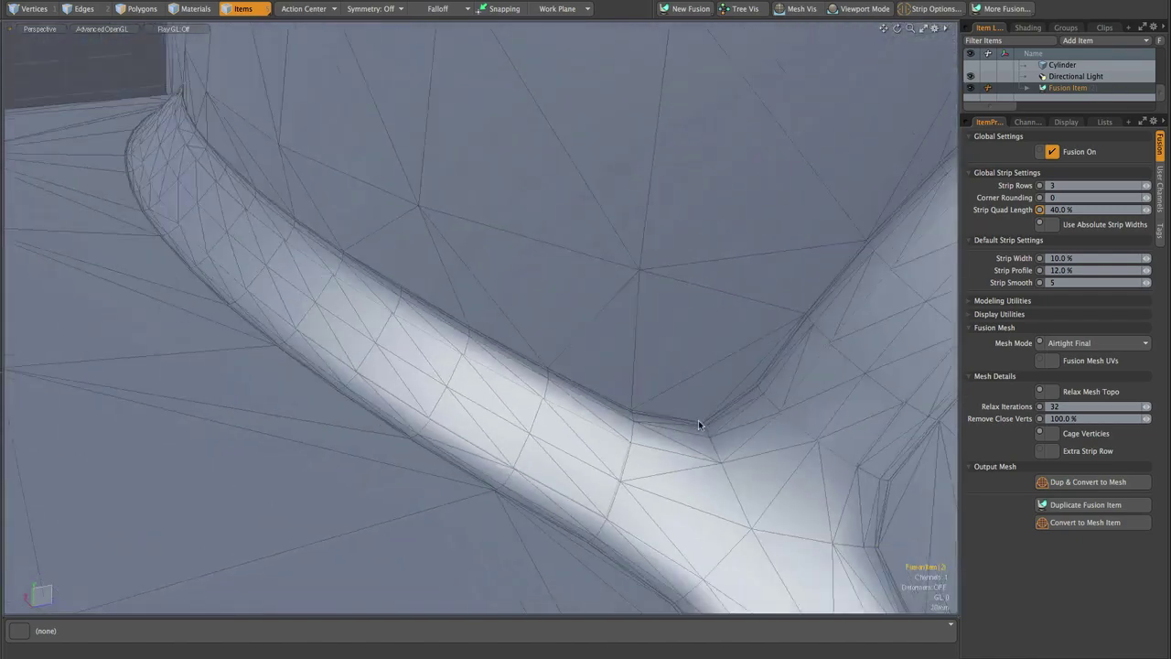
scroll(698, 425, down, 3)
scroll(838, 530, down, 3)
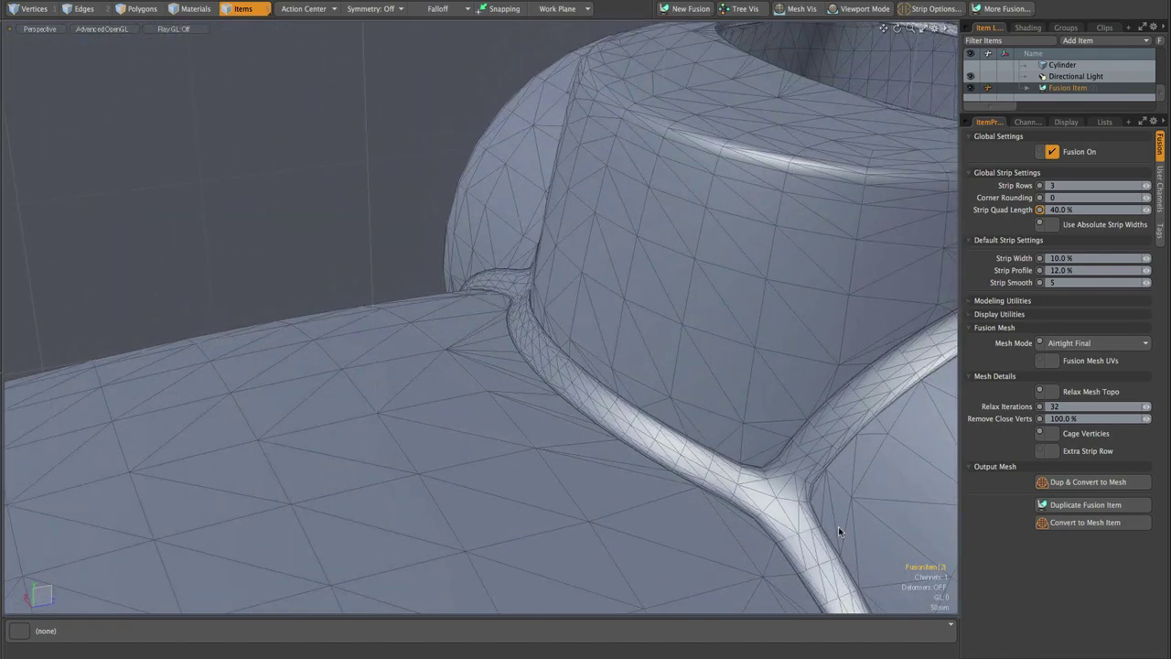
scroll(838, 526, down, 4)
alt+drag(838, 525, 551, 268)
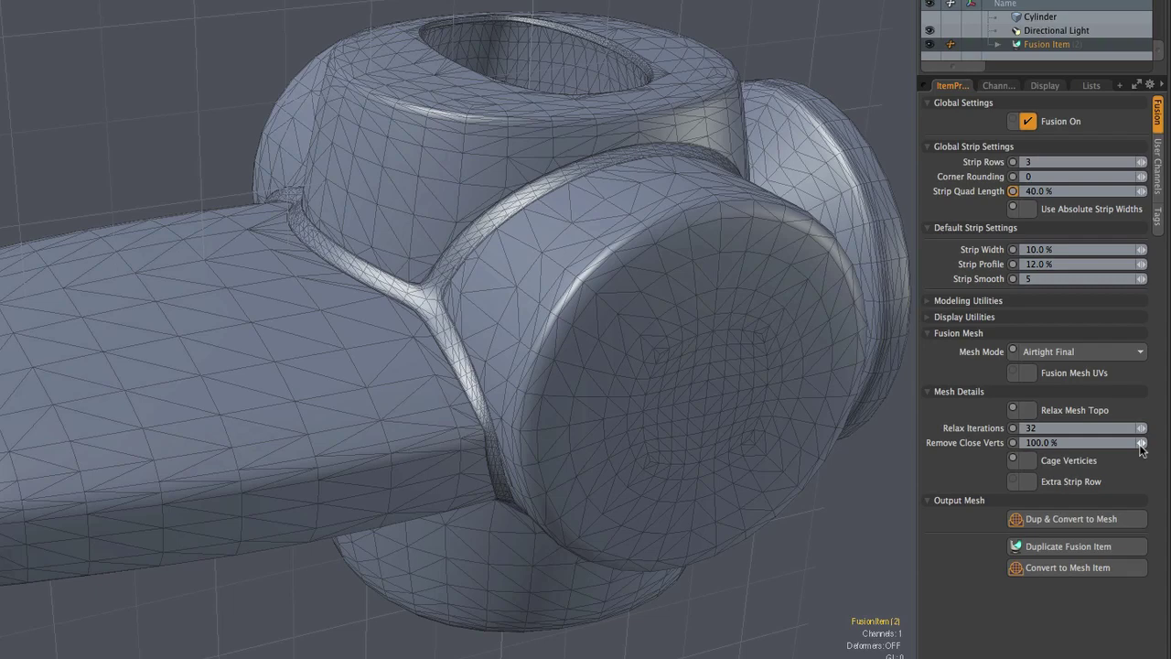
click(1140, 443)
drag(1140, 443, 1080, 443)
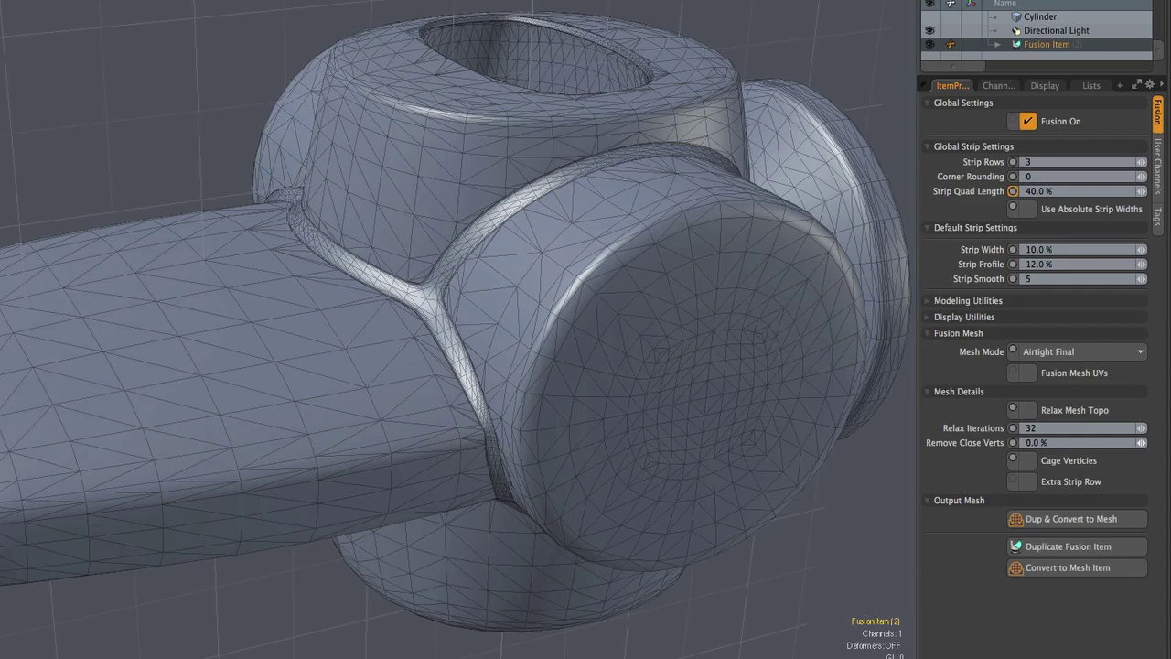
drag(1080, 444, 1134, 444)
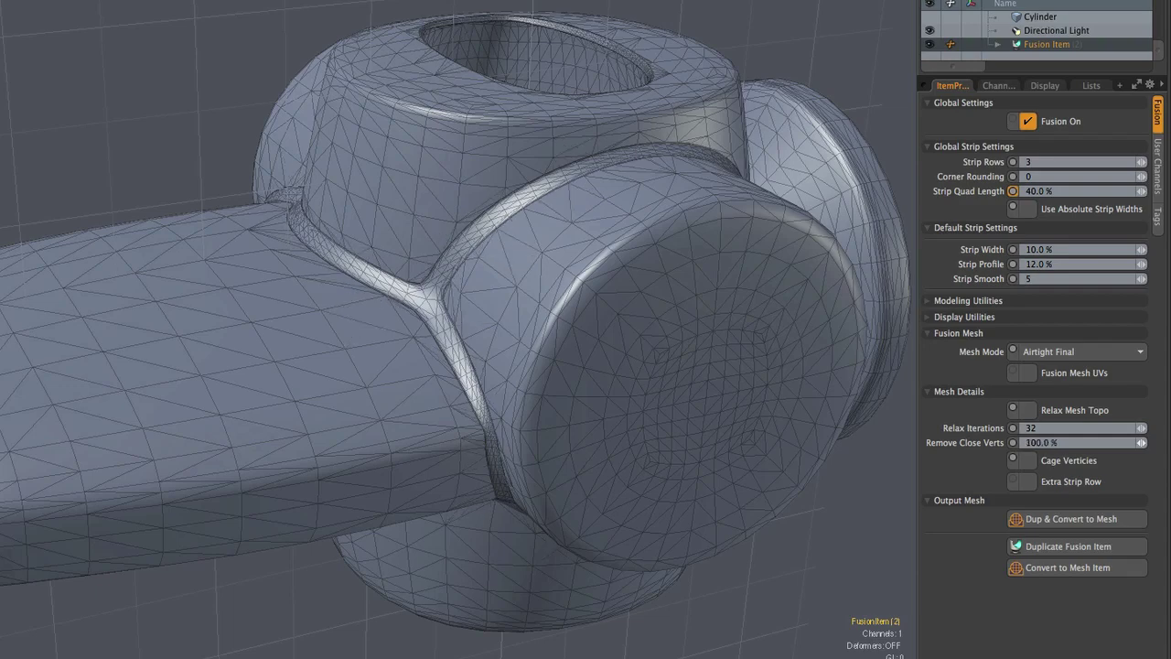
text(0)
key(Return)
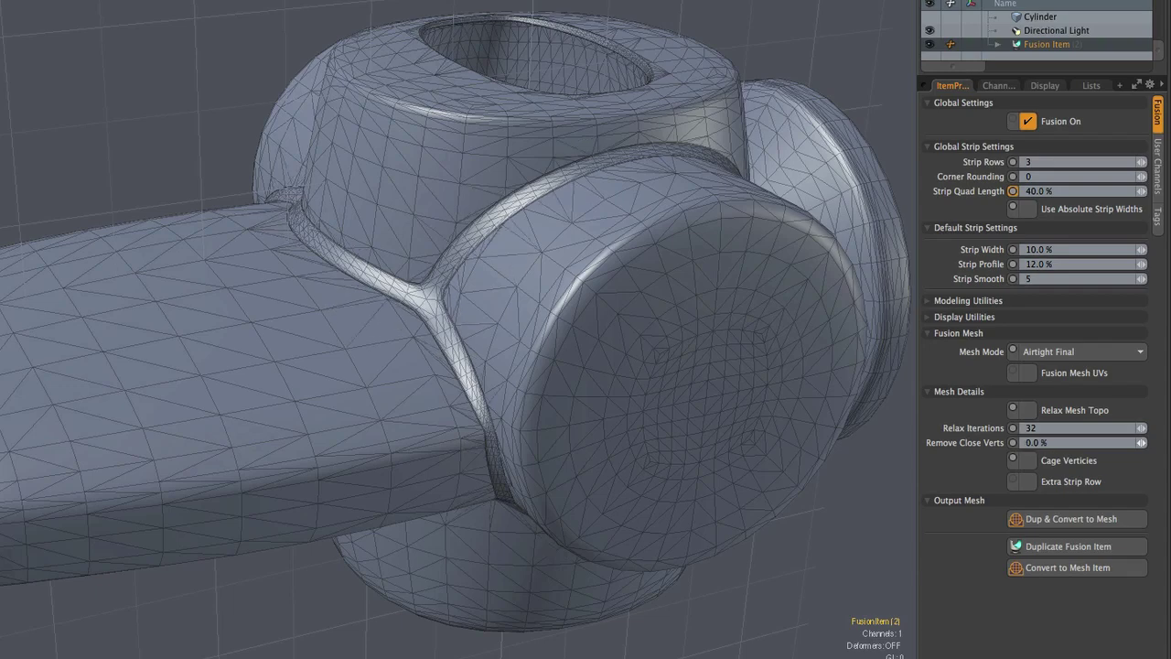
text(19)
key(Return)
text(70)
key(Return)
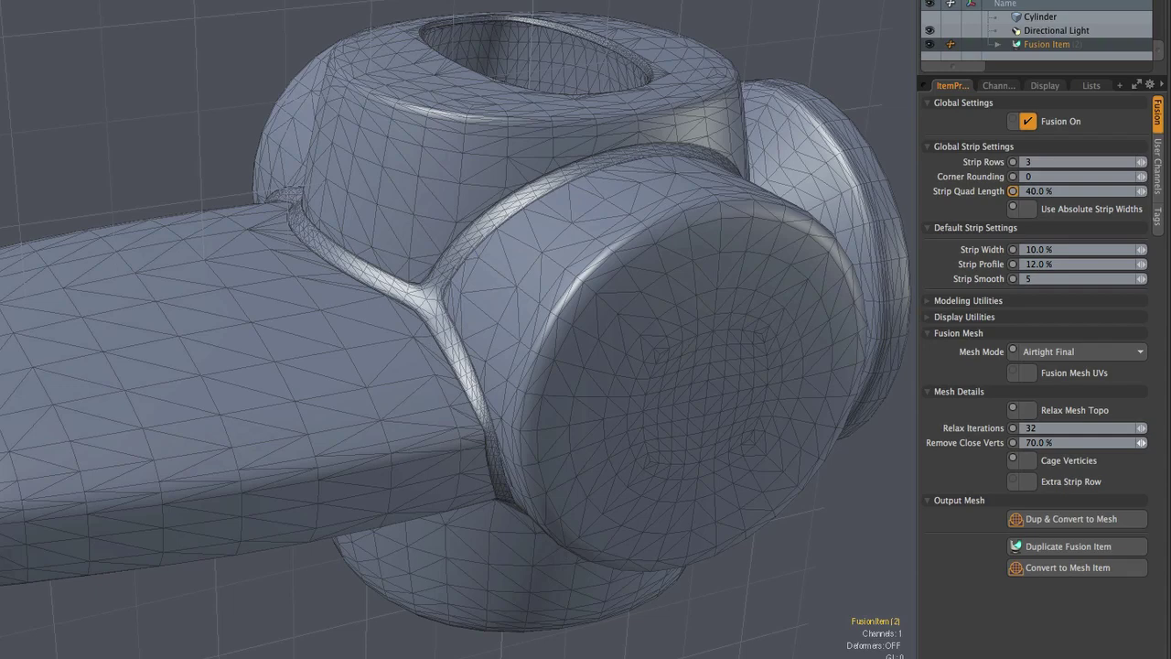
text(100)
key(Return)
click(1027, 461)
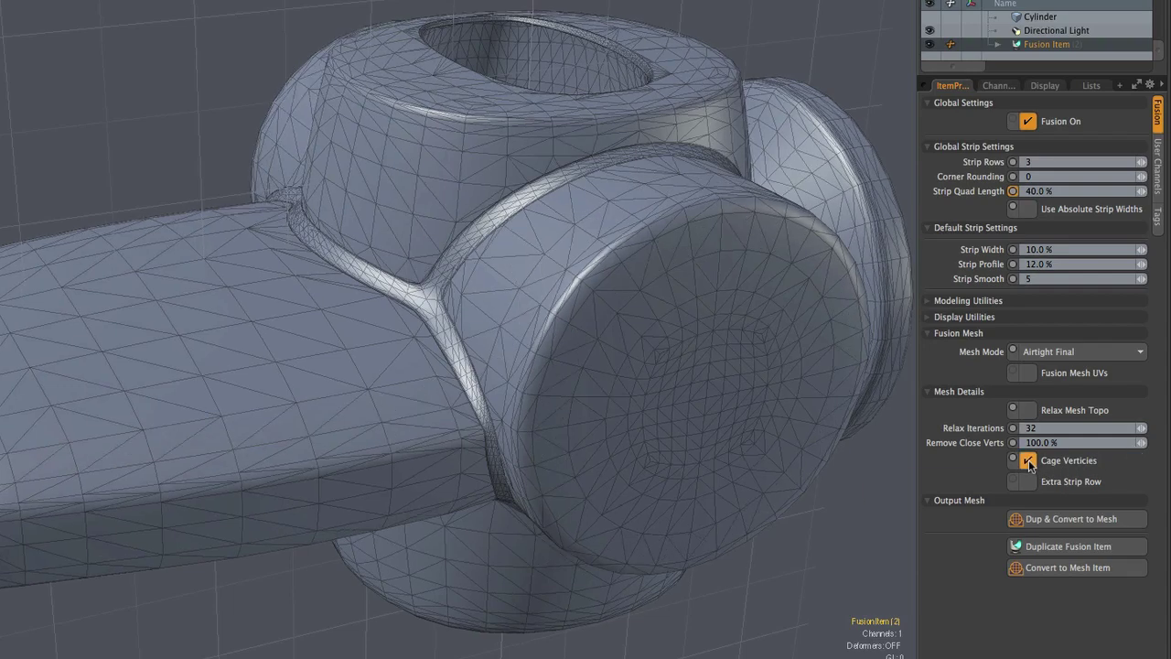
click(1028, 461)
click(1027, 461)
click(1027, 461)
click(1027, 461)
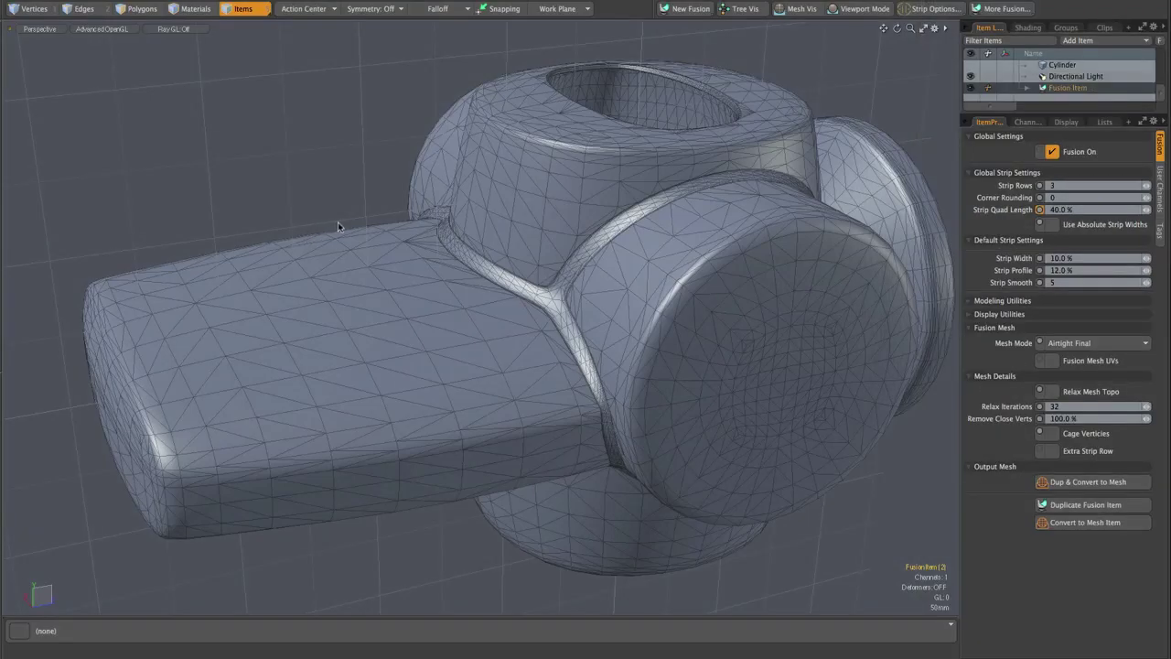
- Show the source mesh cages and orbit around the model to inspect the hole in the top
scroll(323, 191, down, 4)
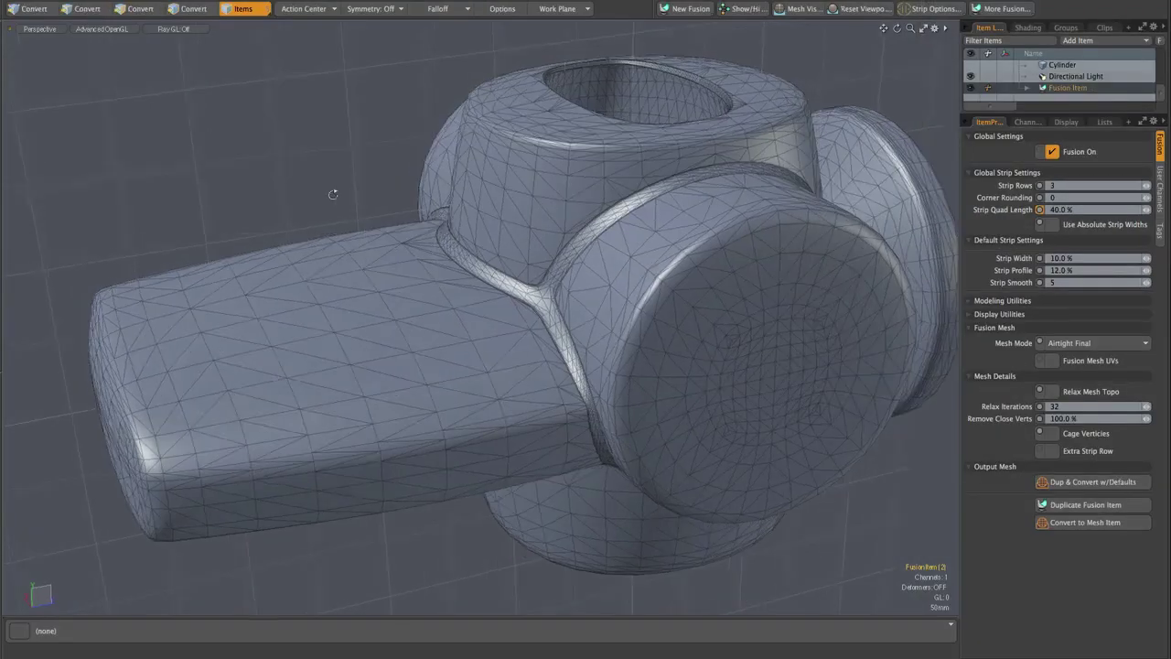
alt+drag(521, 278, 584, 295)
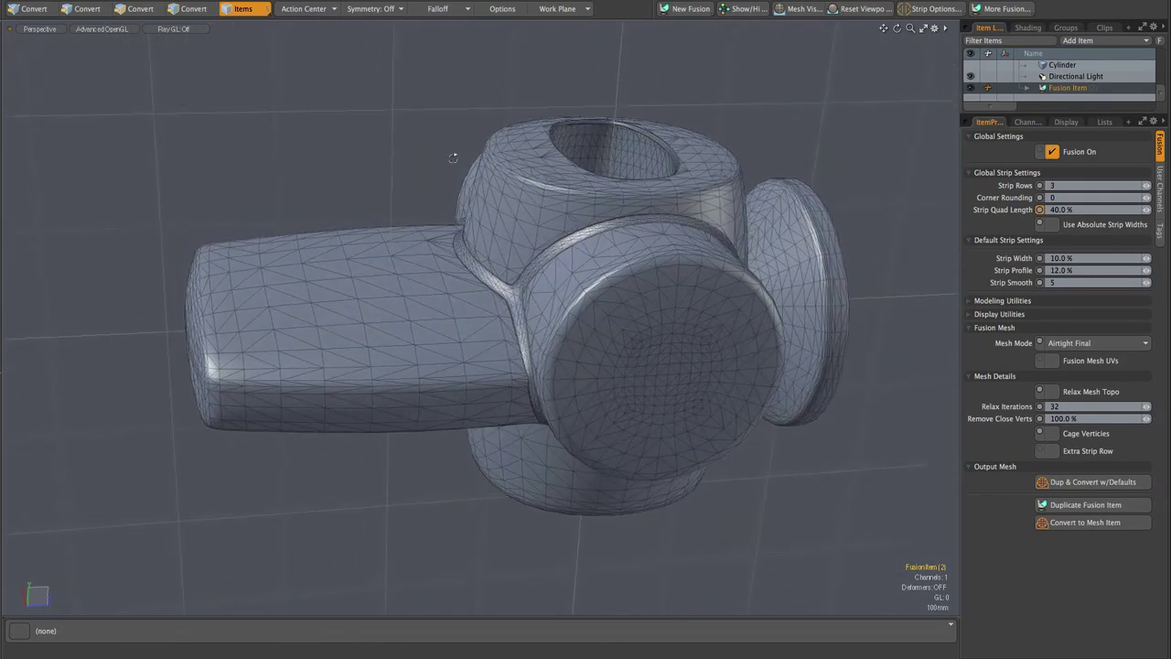
click(801, 8)
click(864, 8)
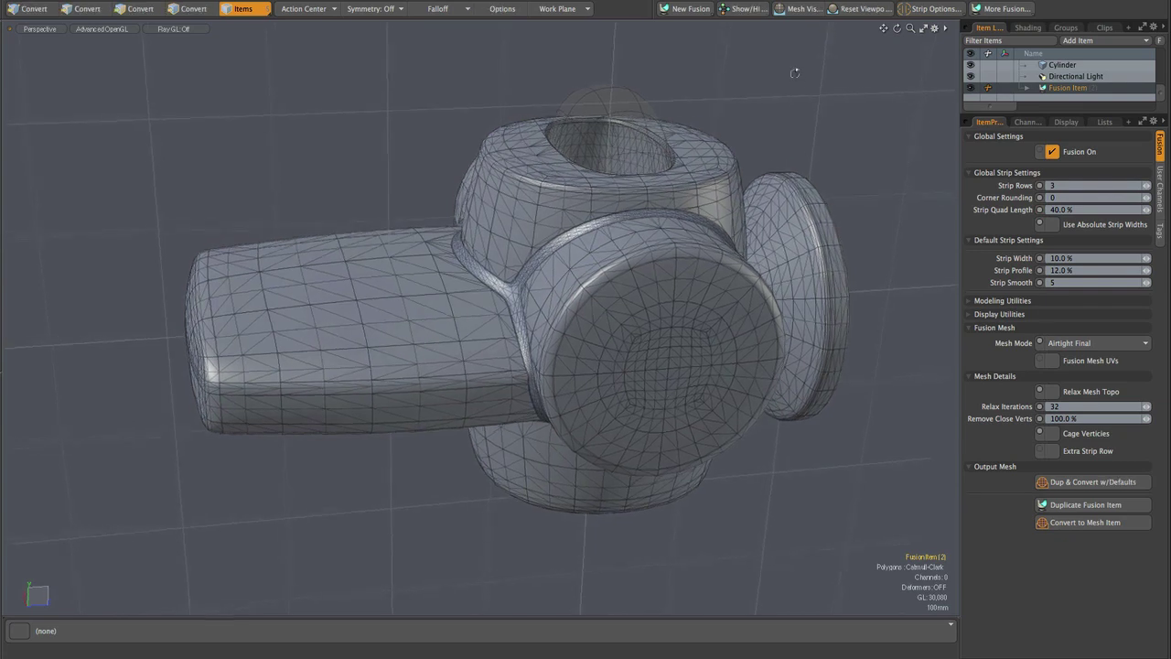
click(631, 101)
alt+drag(760, 88, 623, 547)
scroll(550, 506, up, 3)
scroll(550, 507, up, 4)
scroll(631, 544, down, 3)
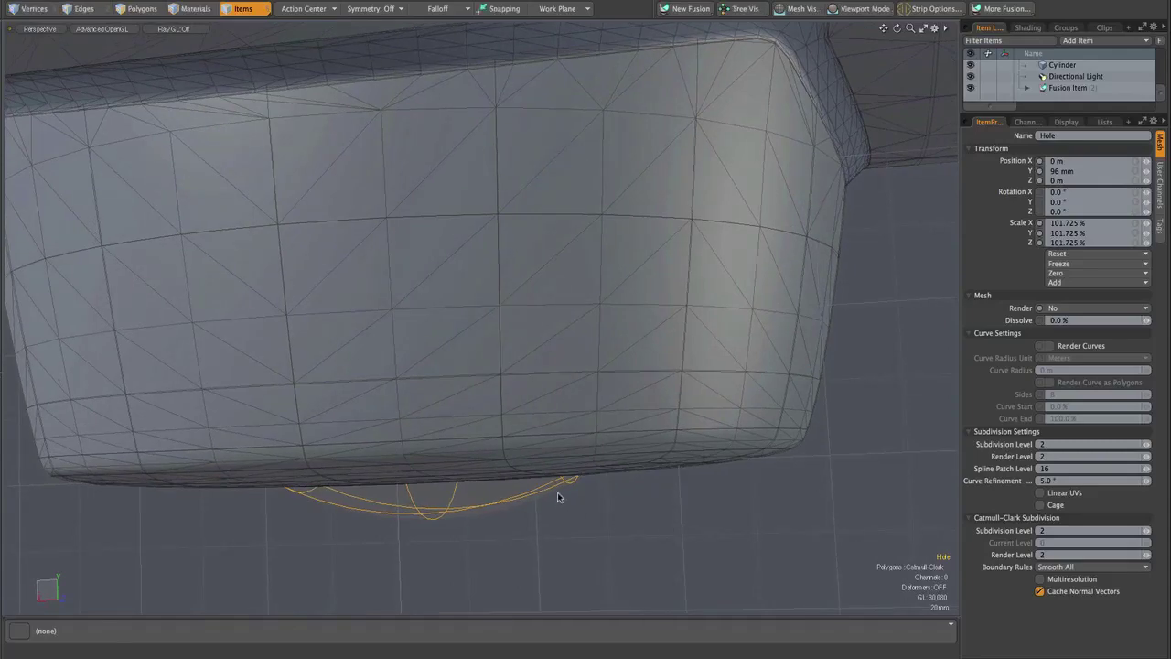
alt+drag(513, 502, 917, 577)
alt+drag(729, 149, 419, 326)
alt+drag(445, 119, 494, 137)
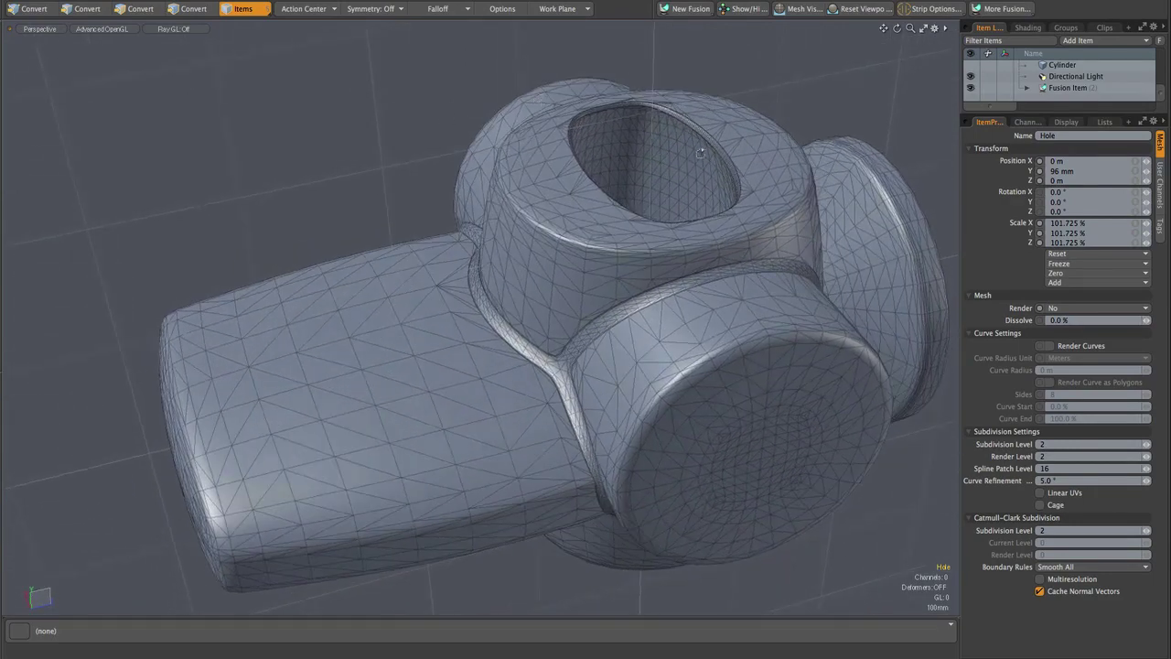
scroll(659, 116, up, 6)
scroll(658, 116, down, 6)
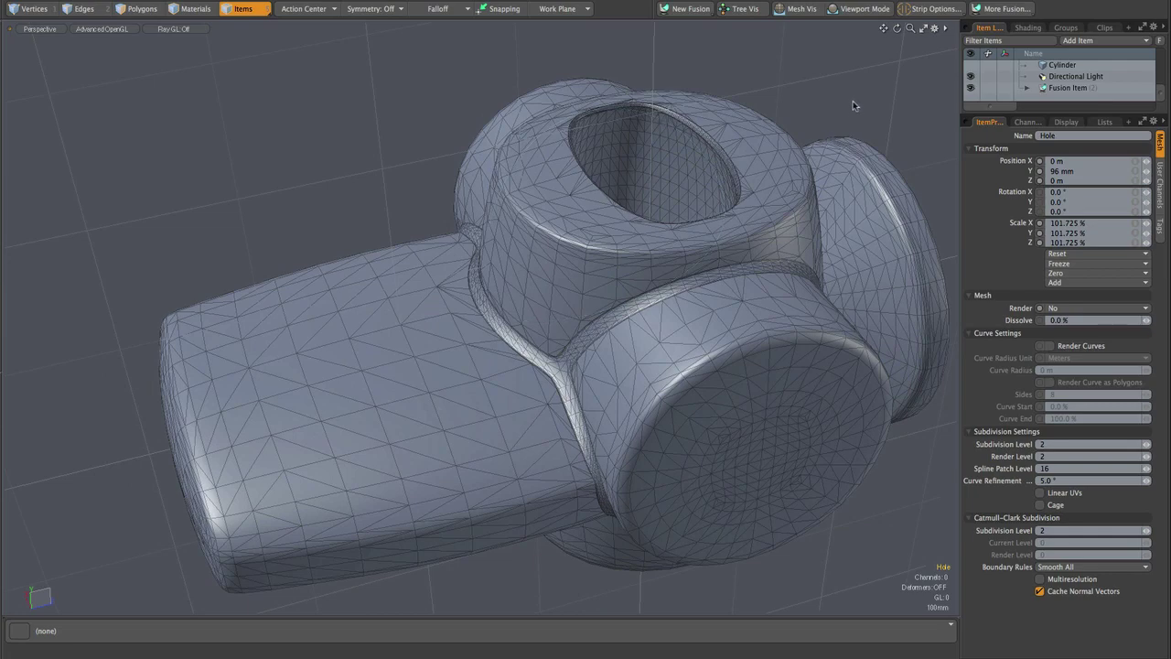
- Select the Hole source mesh and bring up its User Channels
click(906, 192)
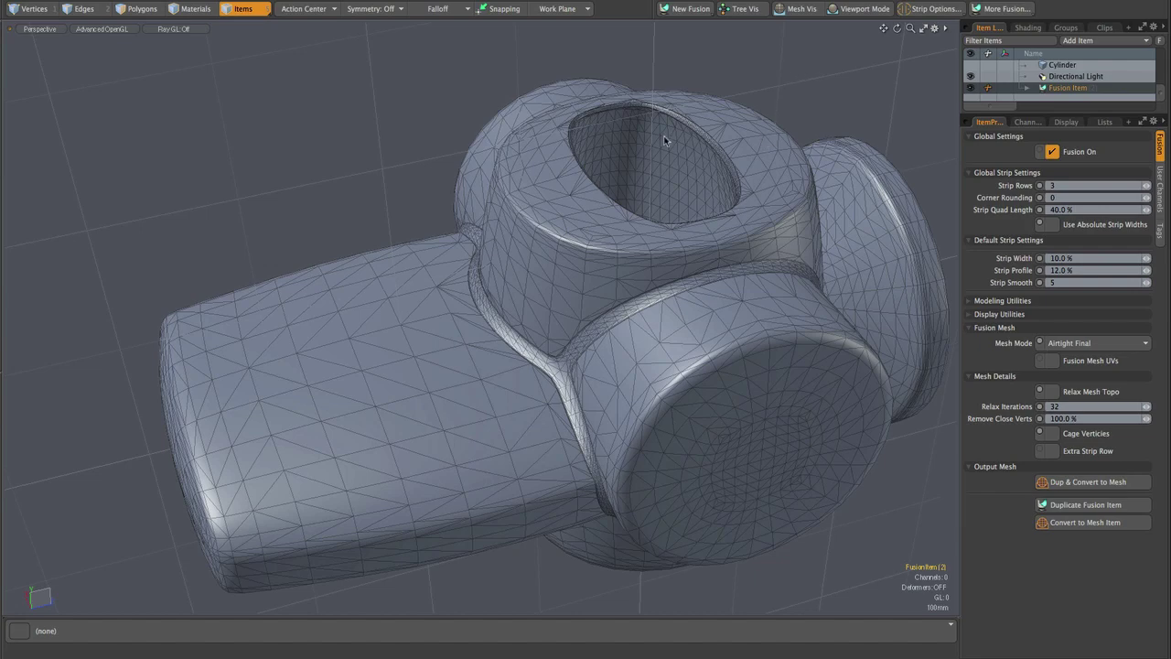
scroll(665, 140, up, 5)
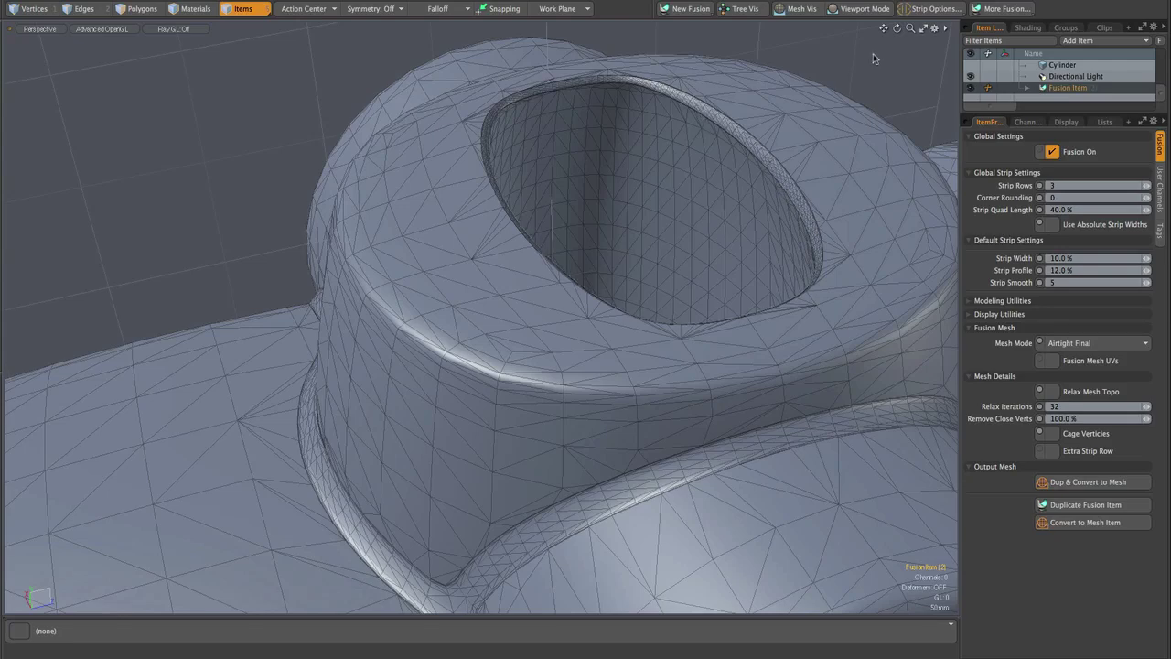
click(797, 8)
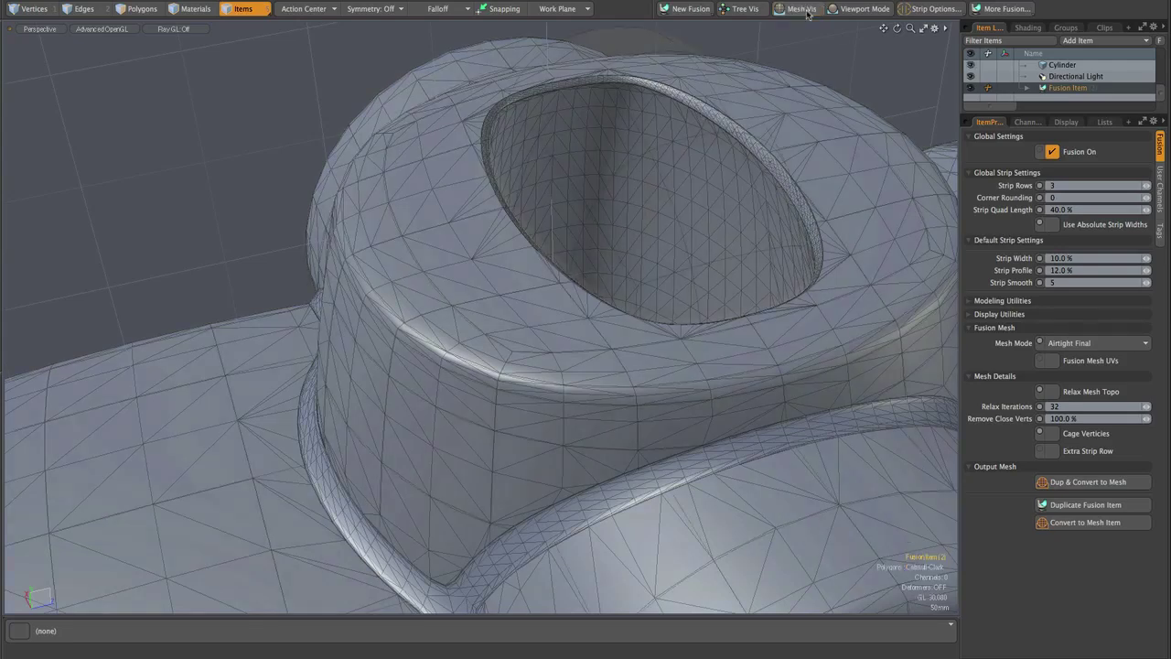
click(664, 70)
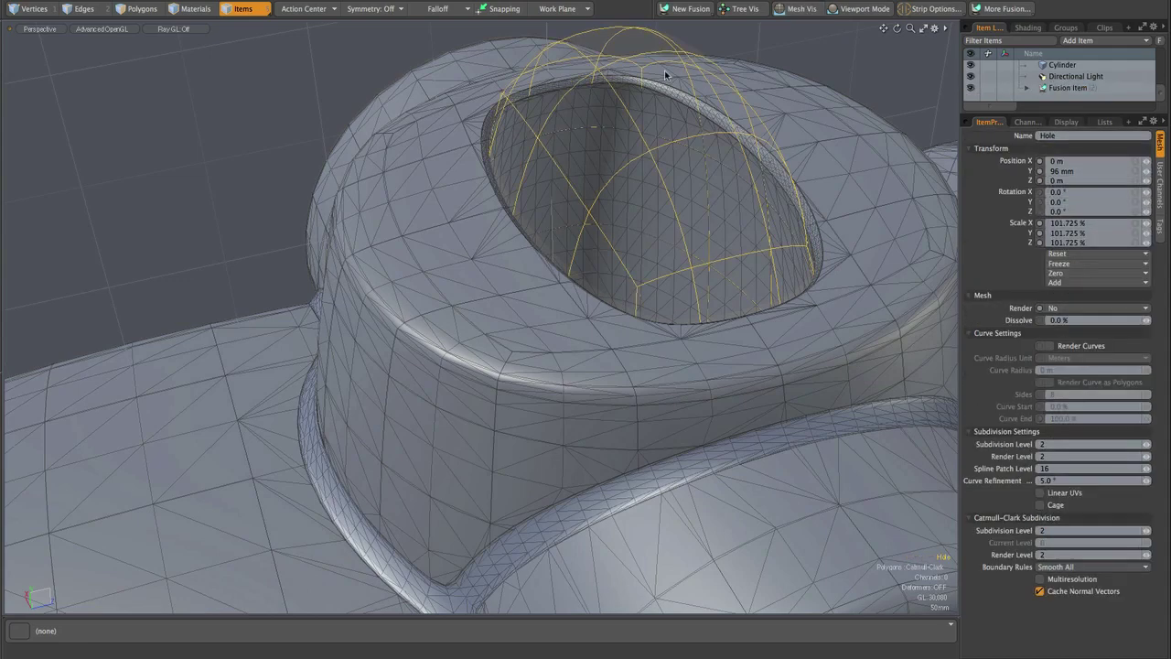
click(1162, 184)
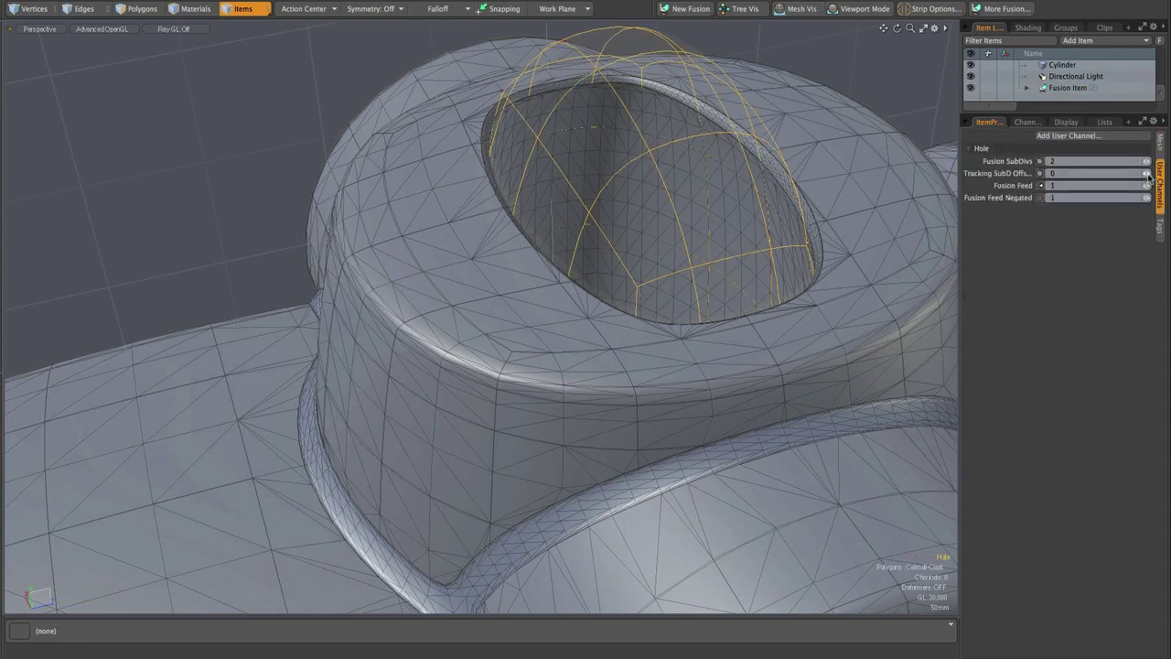
- Set the Hole's Fusion SubDivs to 0 and Tracking SubD Offset to 0, then hide the cages
click(1147, 174)
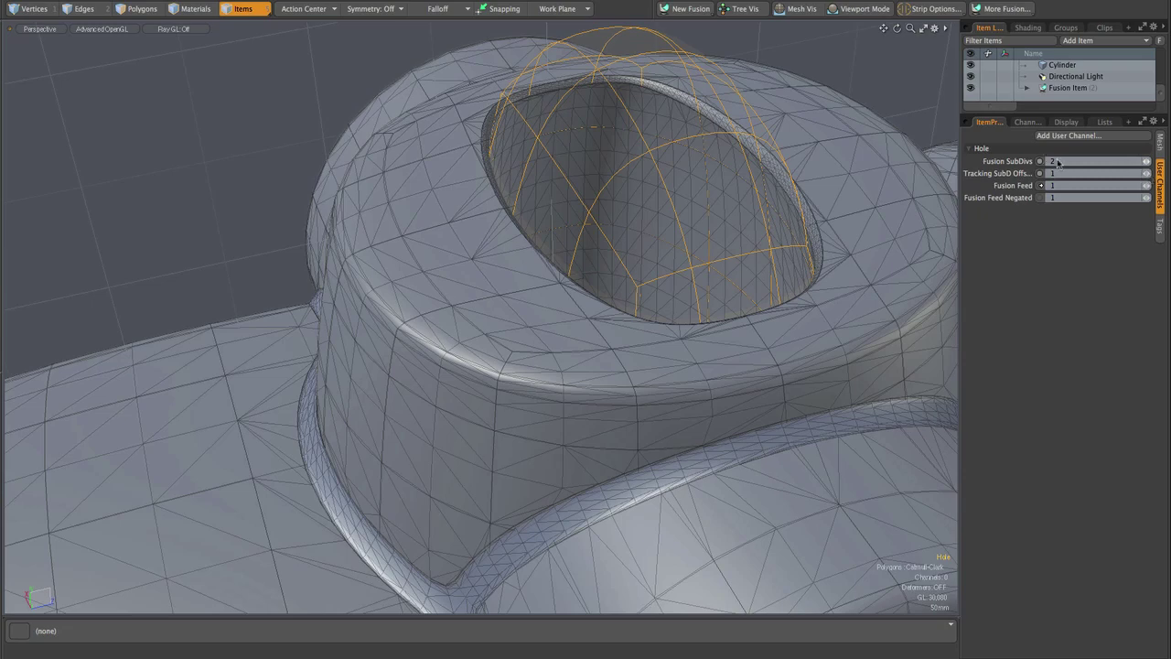
click(1146, 162)
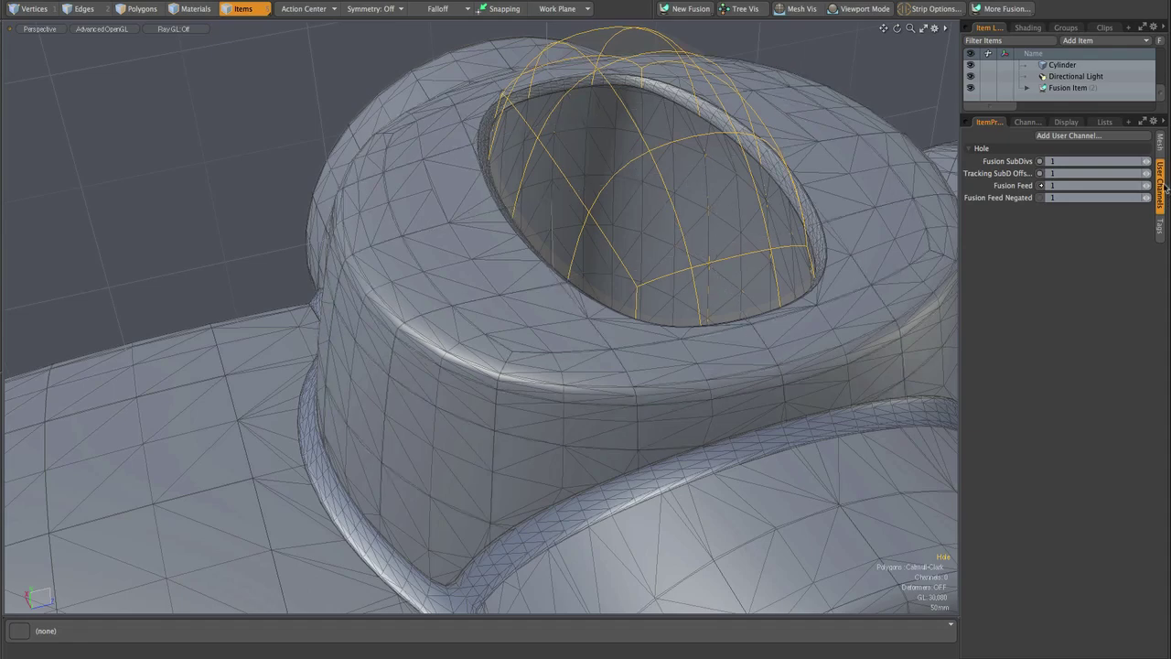
click(1147, 162)
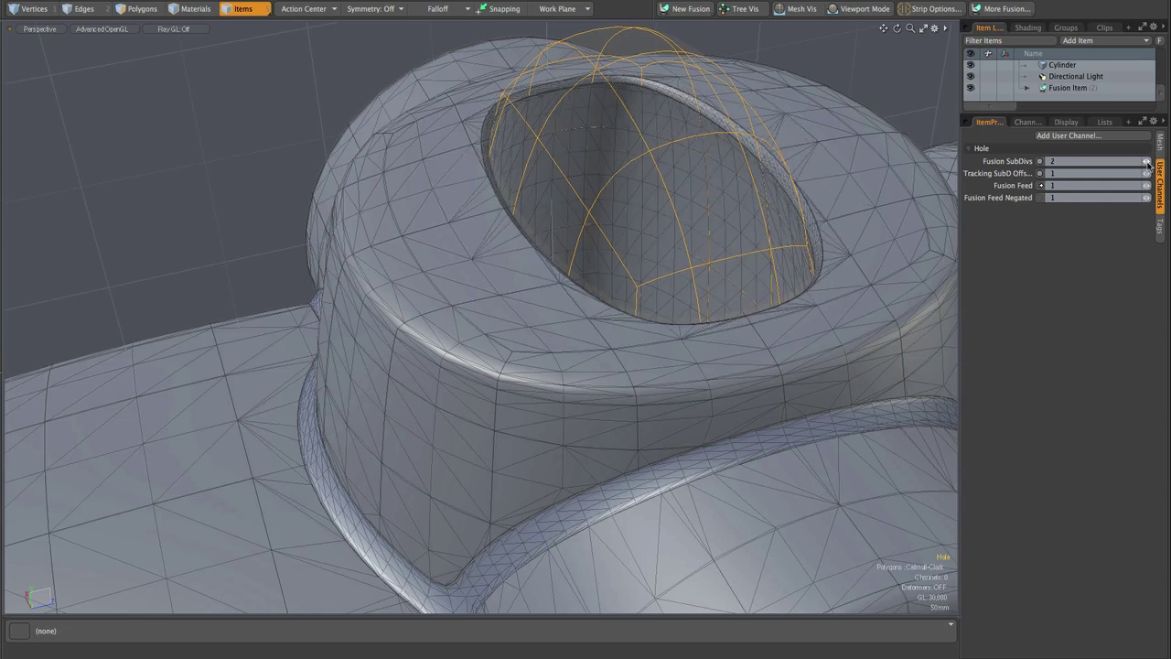
click(1146, 164)
click(1145, 164)
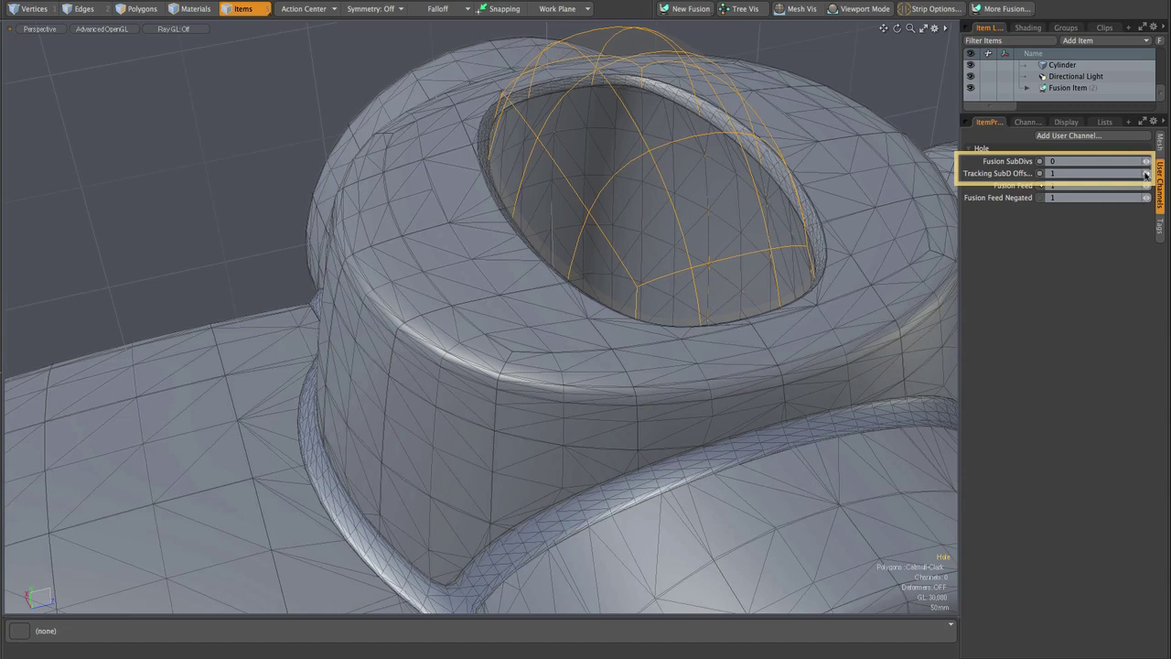
click(1145, 175)
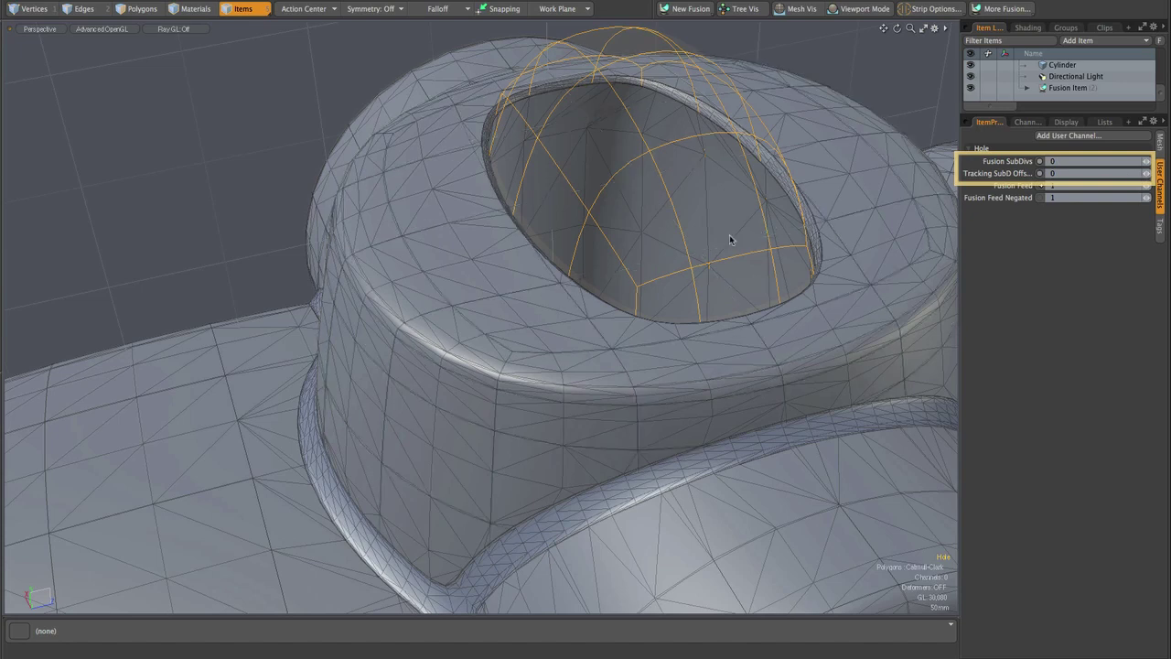
click(798, 9)
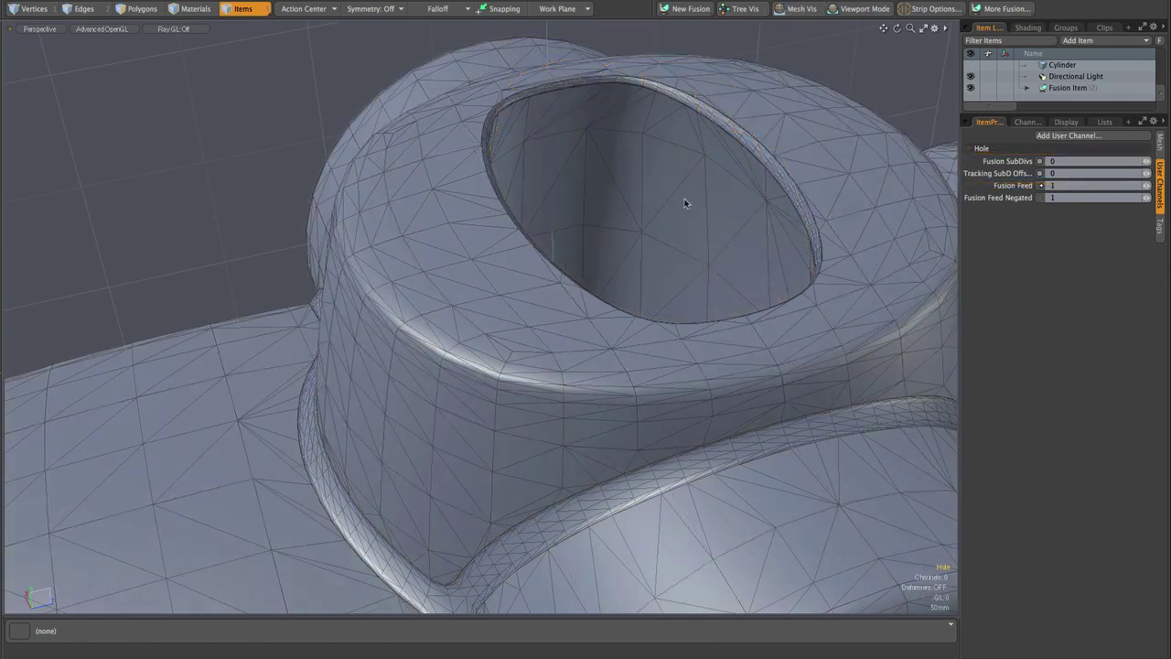
- Select the Fusion Item and enable Use Absolute Strip Widths, giving 39.5 mm strips
scroll(685, 203, down, 4)
alt+drag(684, 203, 913, 70)
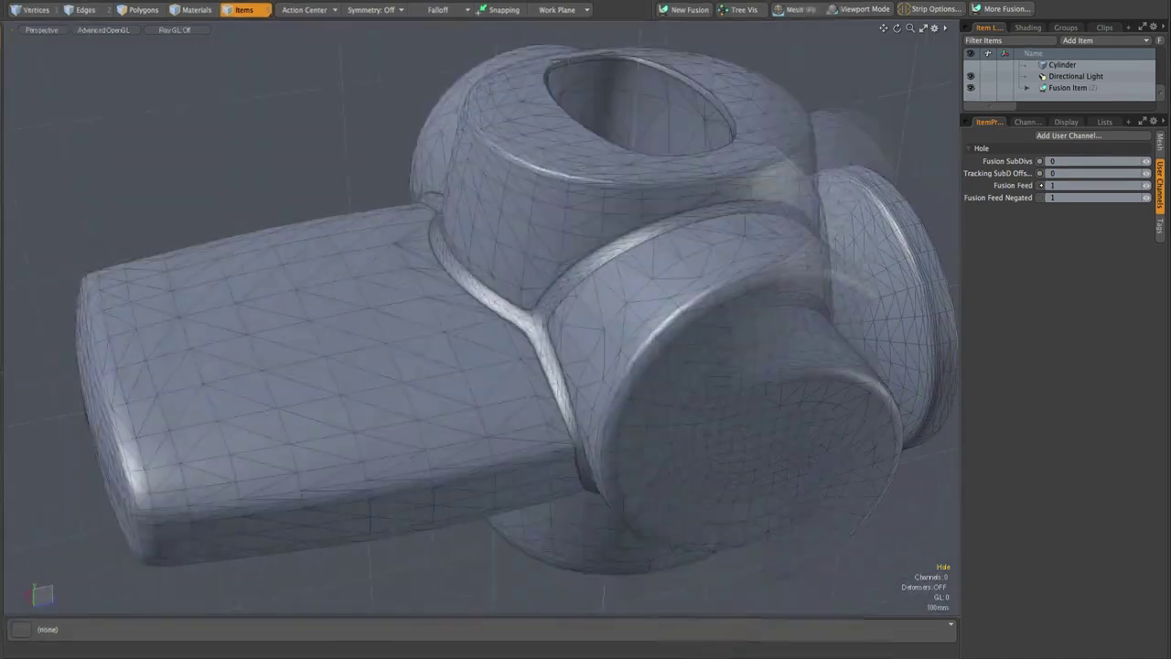
click(912, 90)
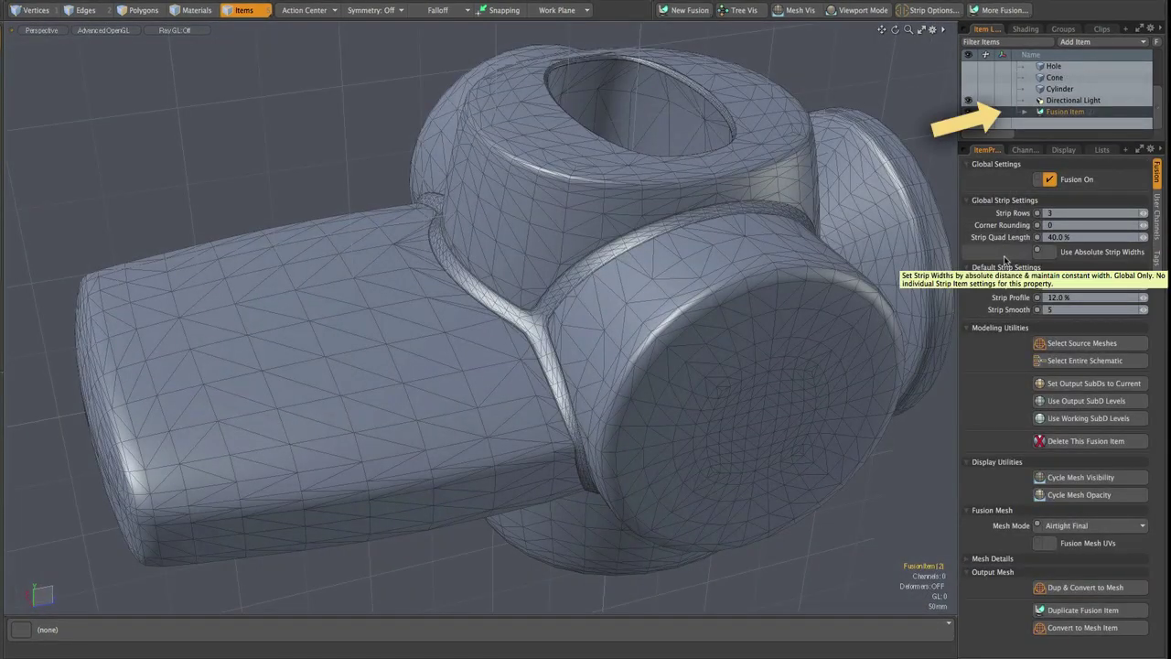
click(1049, 252)
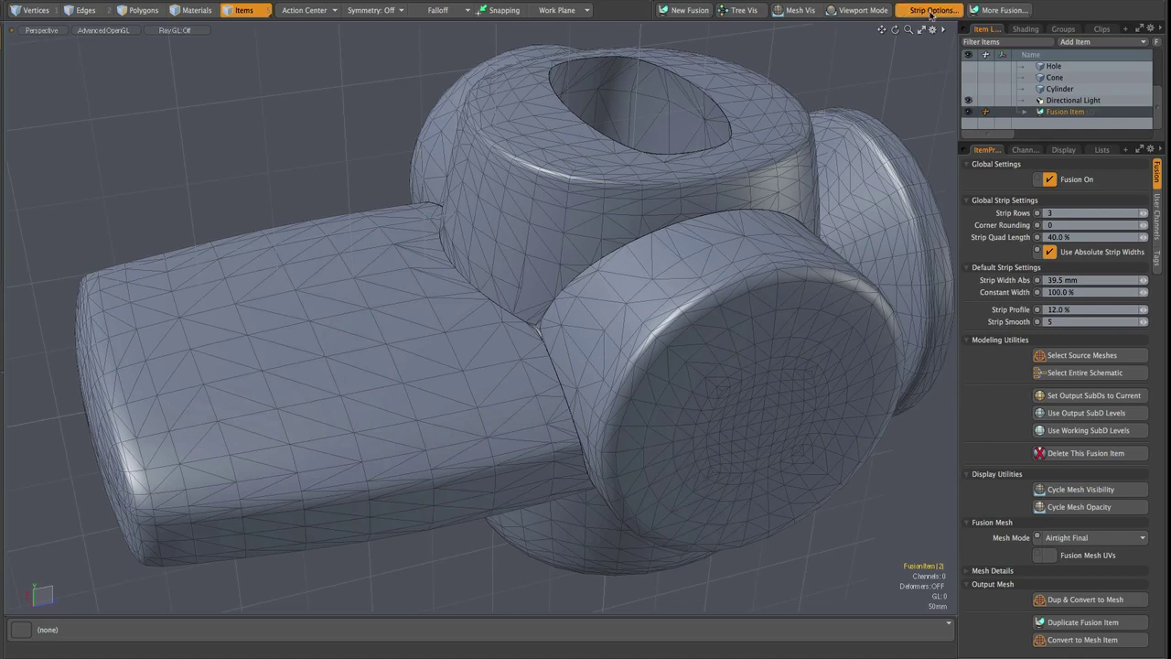
- Select all fusion strips and apply a 60 mm strip width to them
click(928, 10)
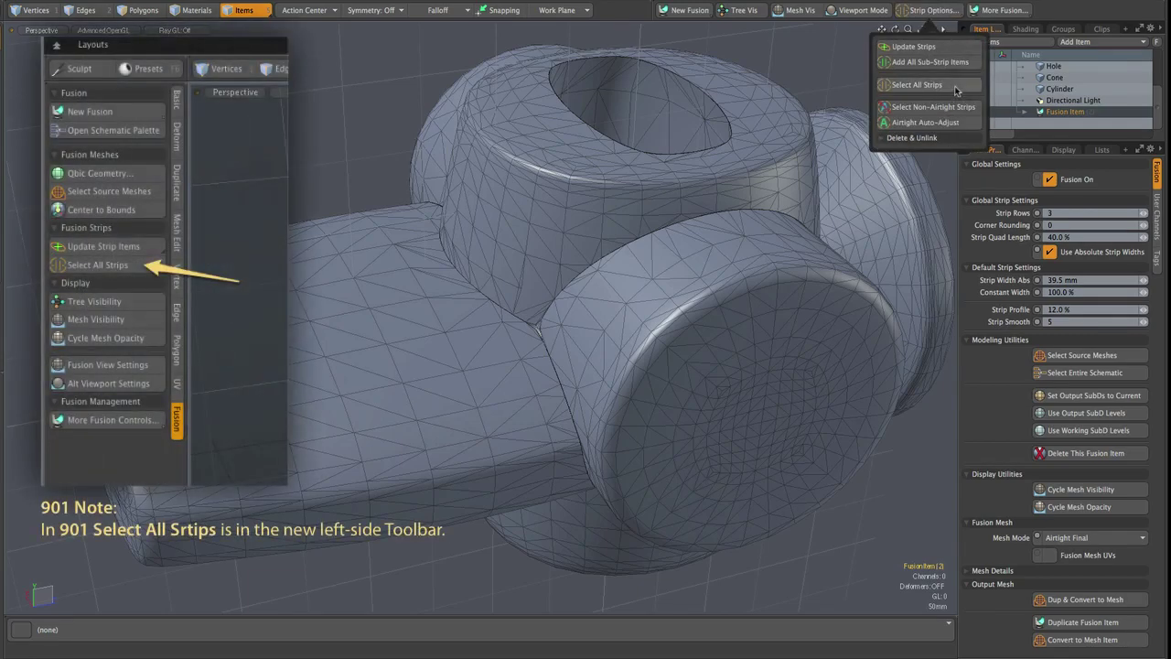
click(955, 85)
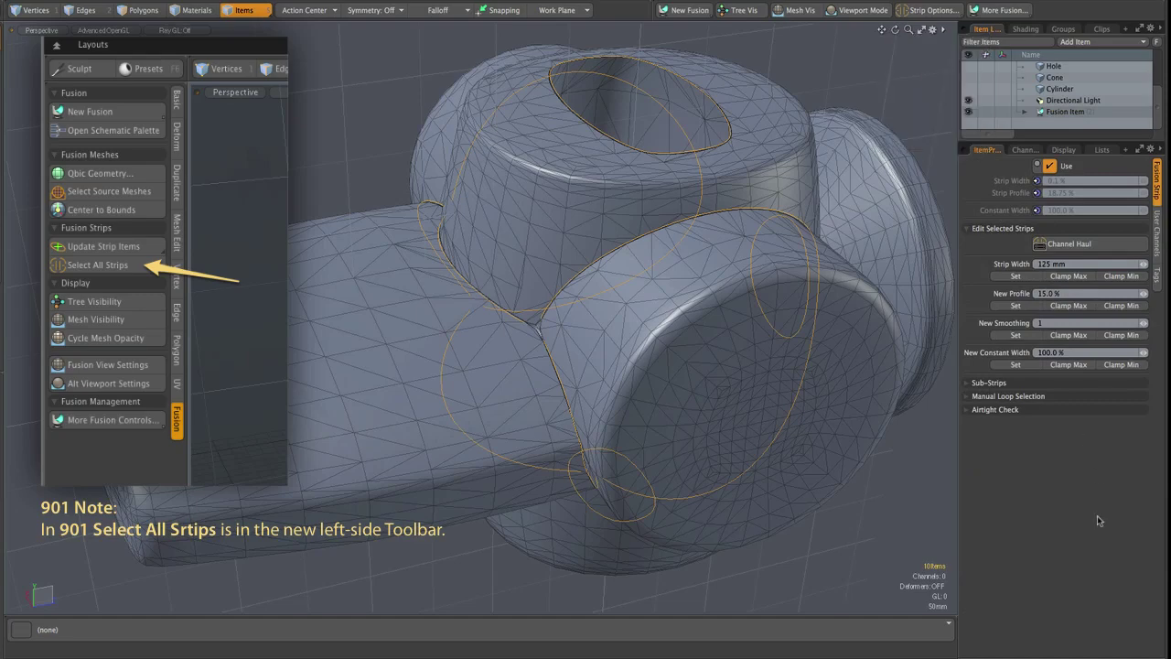
drag(1141, 265, 1140, 265)
click(1010, 275)
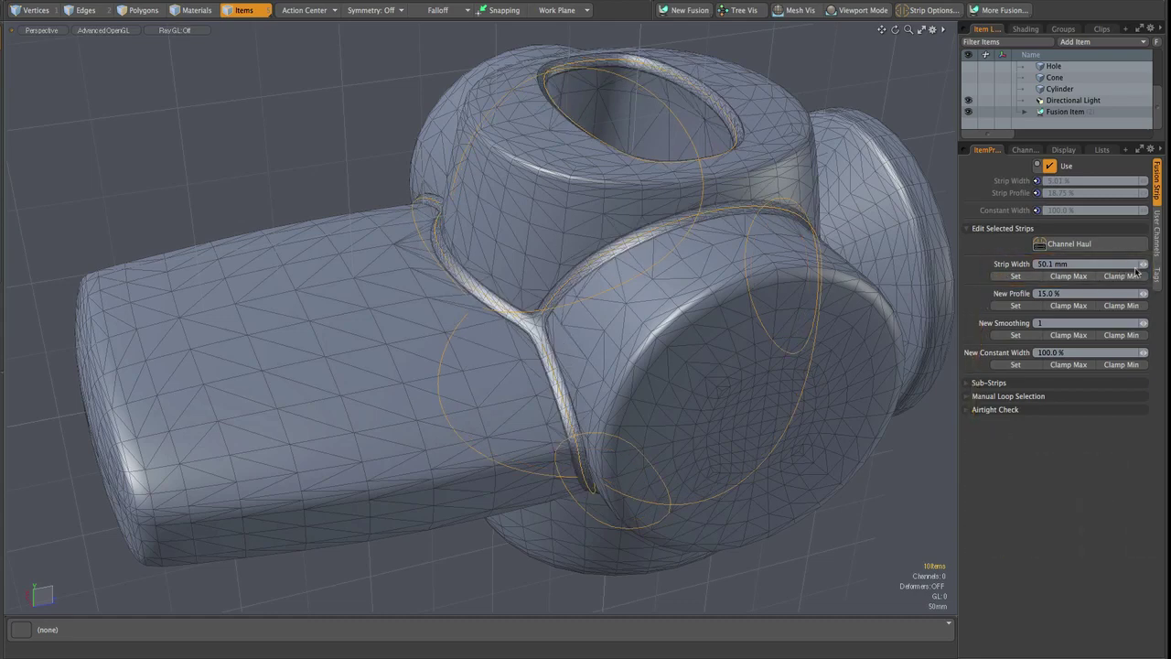
drag(1141, 265, 1148, 265)
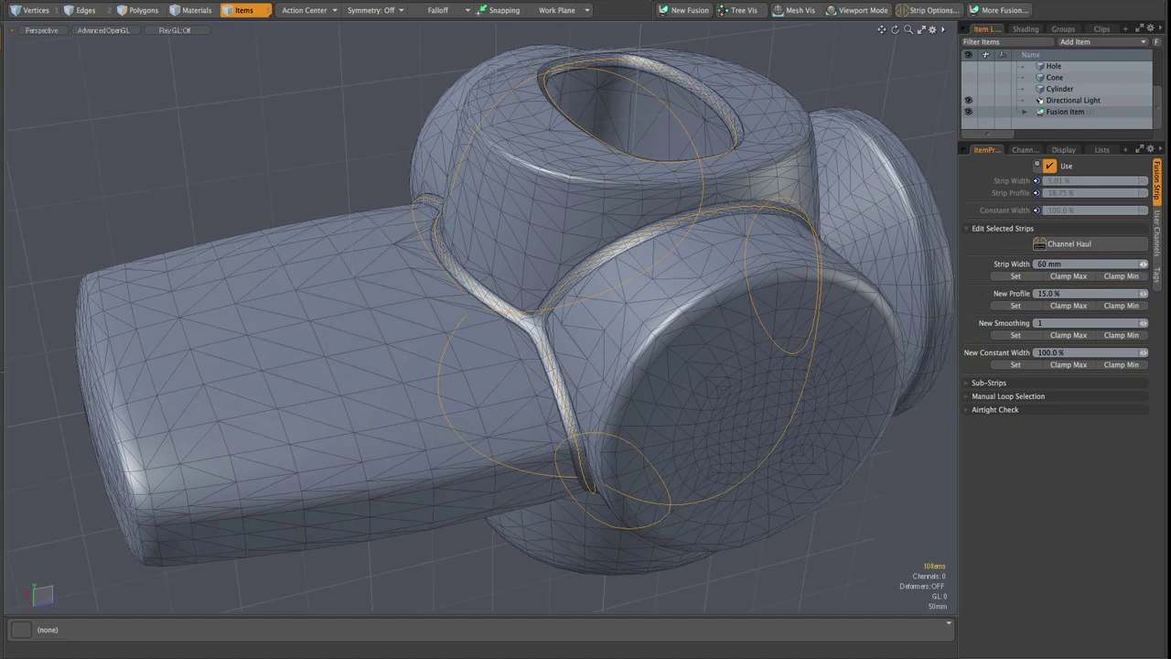
click(1012, 276)
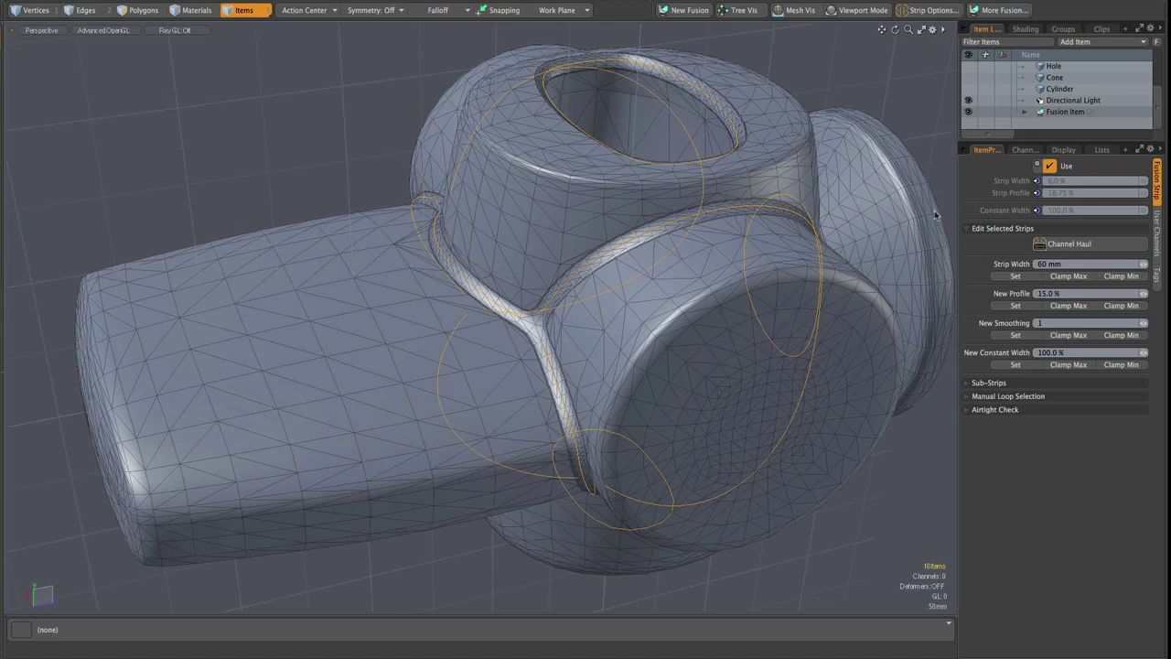
click(922, 120)
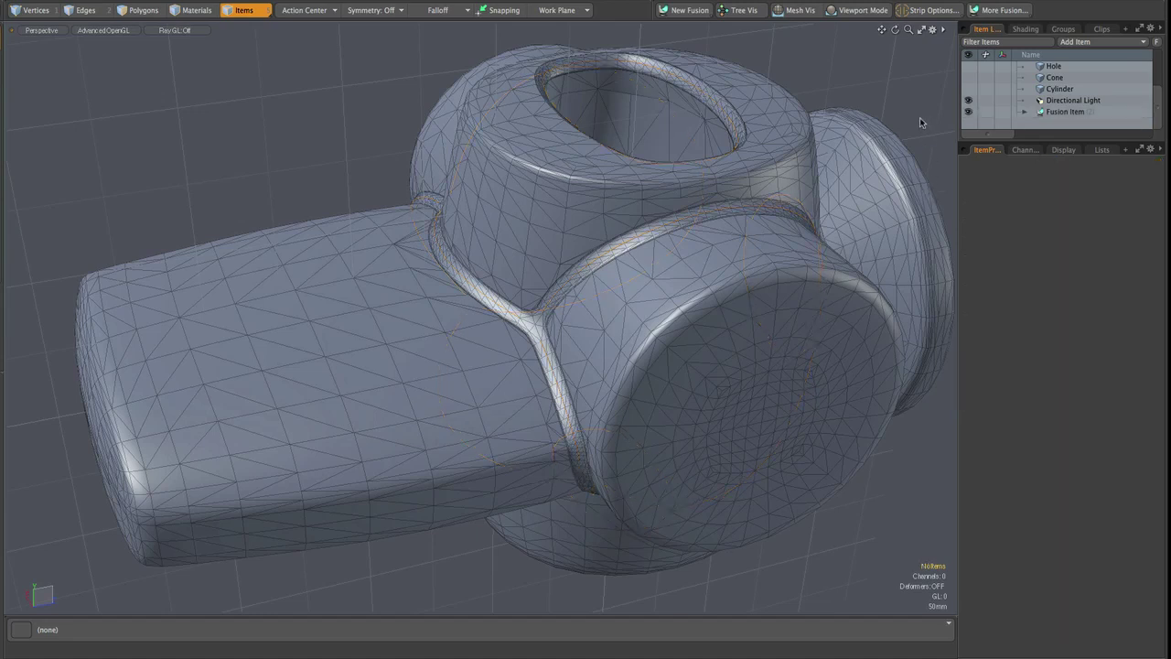
alt+drag(874, 185, 783, 151)
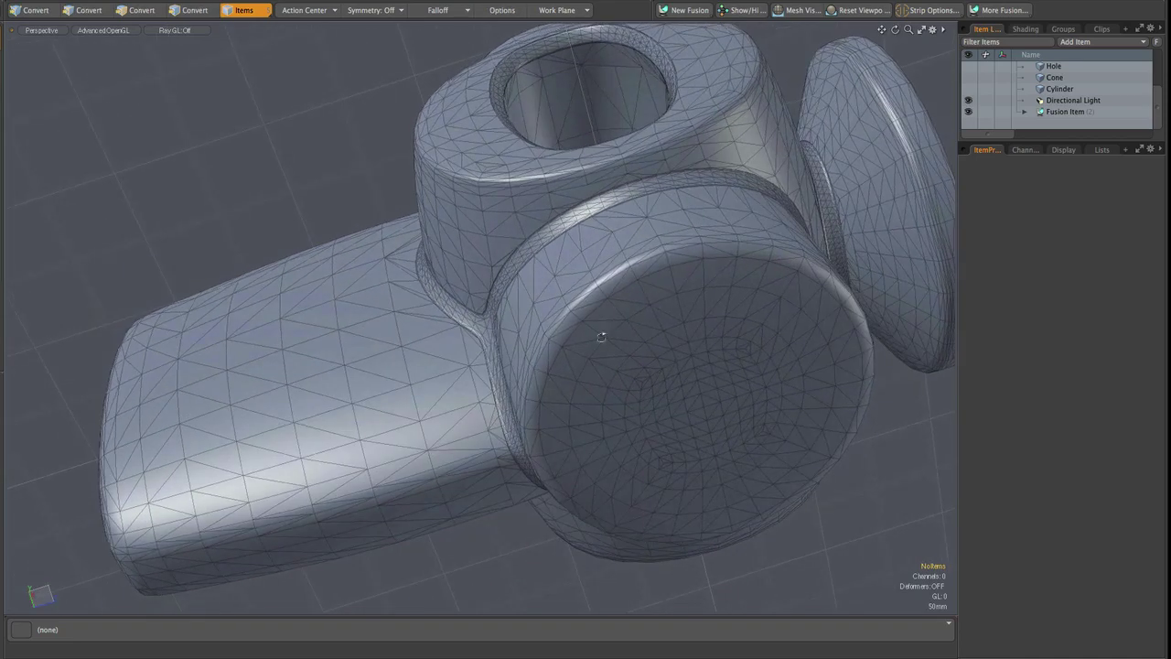
alt+drag(567, 353, 764, 315)
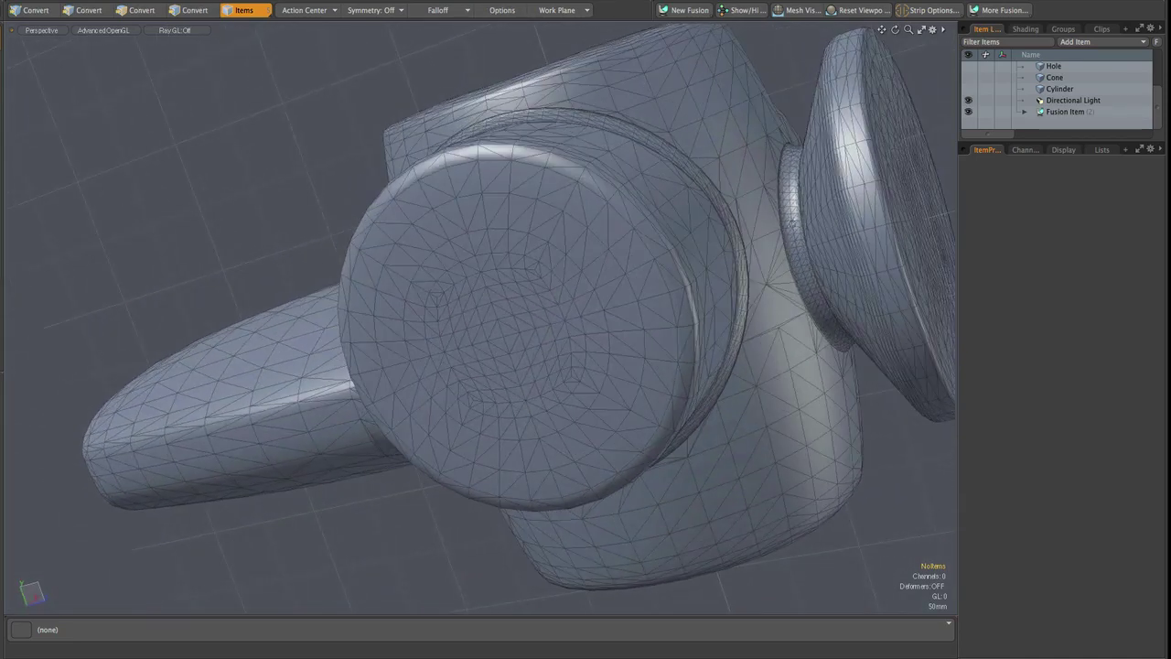
alt+drag(677, 106, 812, 315)
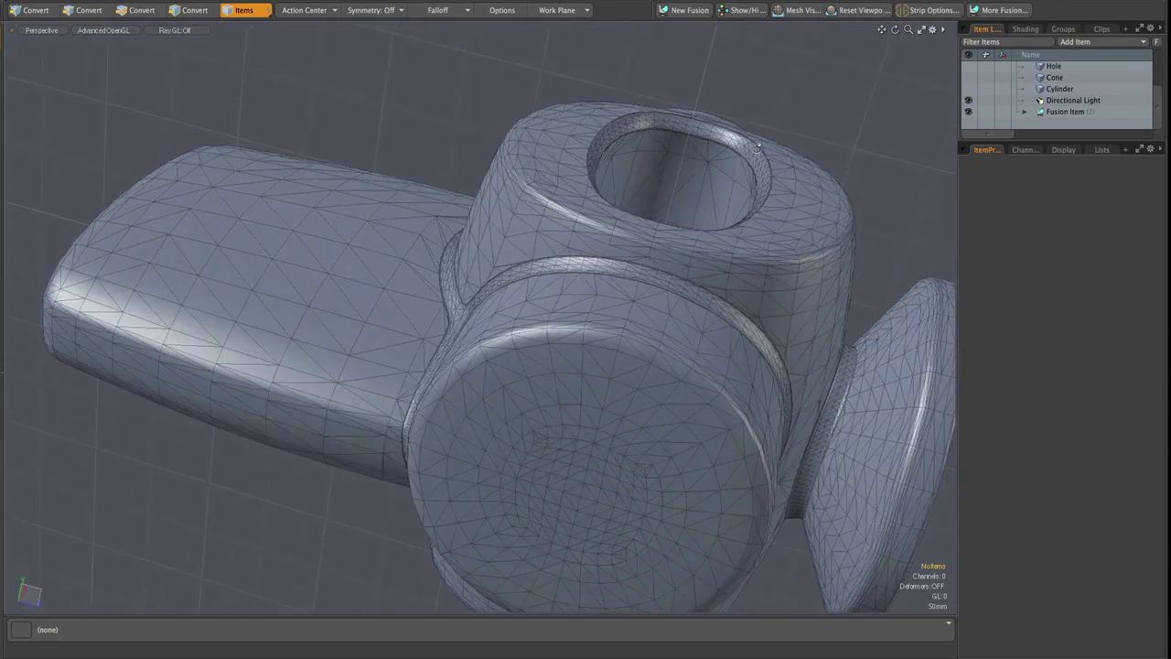
alt+drag(635, 346, 728, 328)
alt+drag(516, 255, 821, 426)
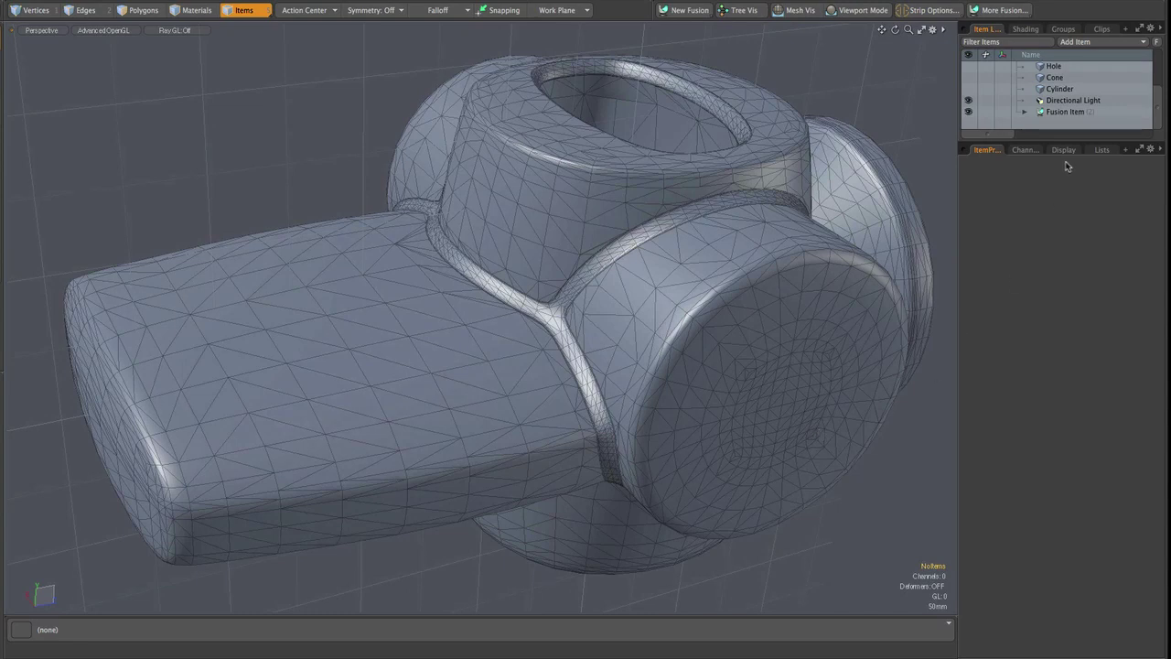
- Select the Fusion Item and haul its Strip Quad Length from 40% down to 21%
click(1066, 111)
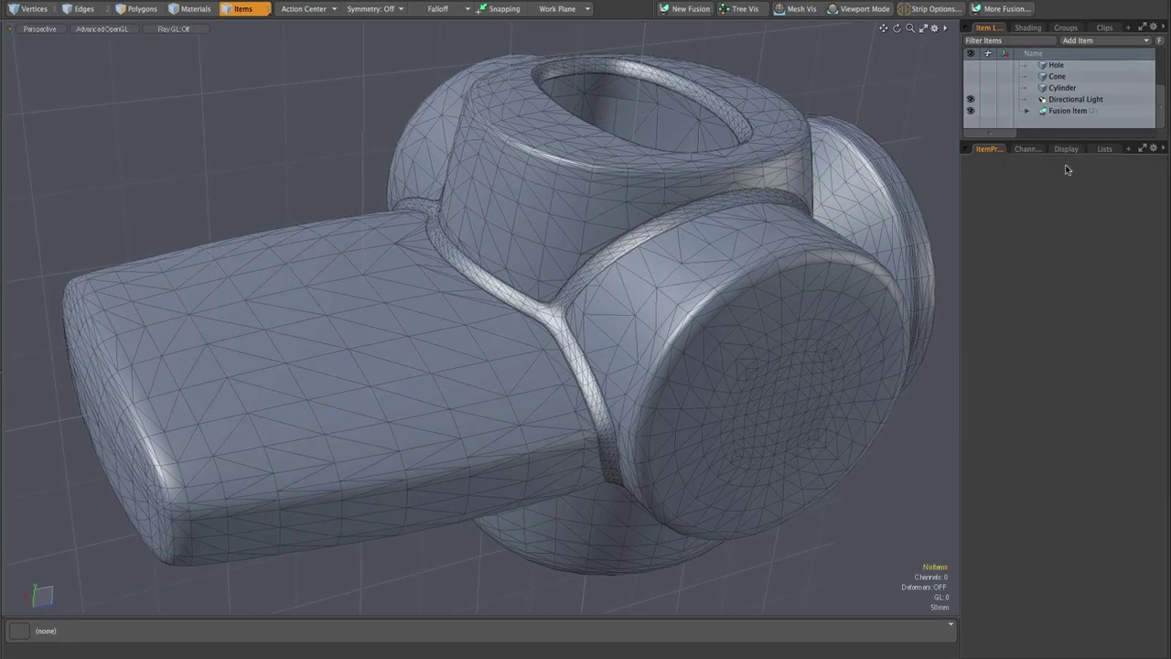
click(1071, 111)
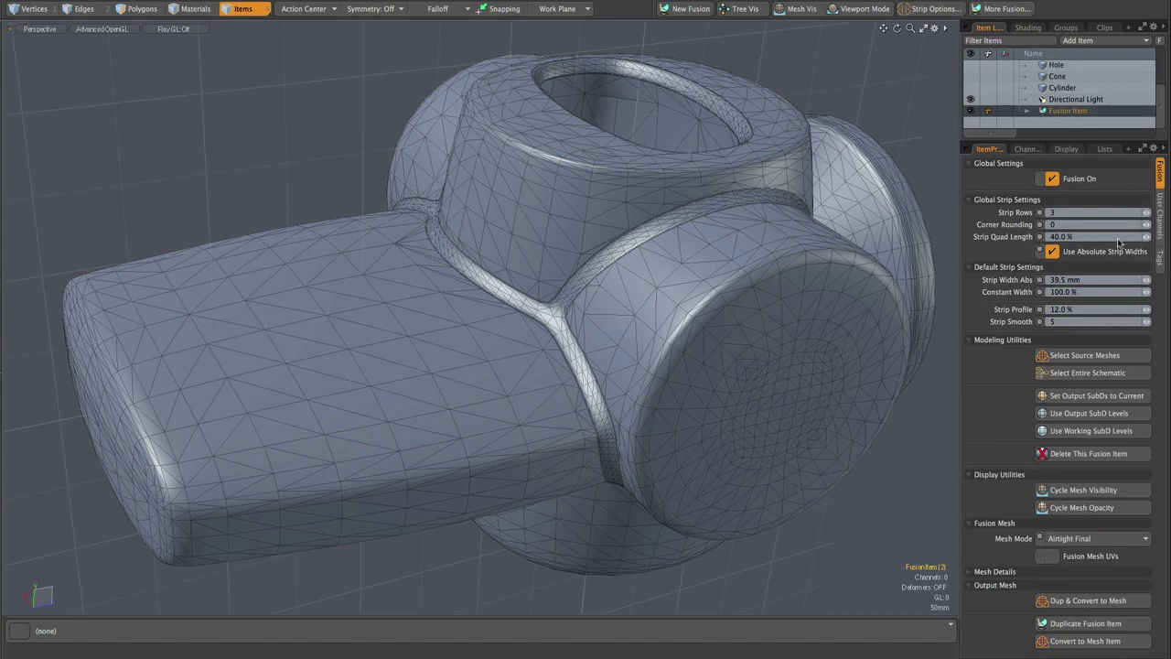
click(1004, 238)
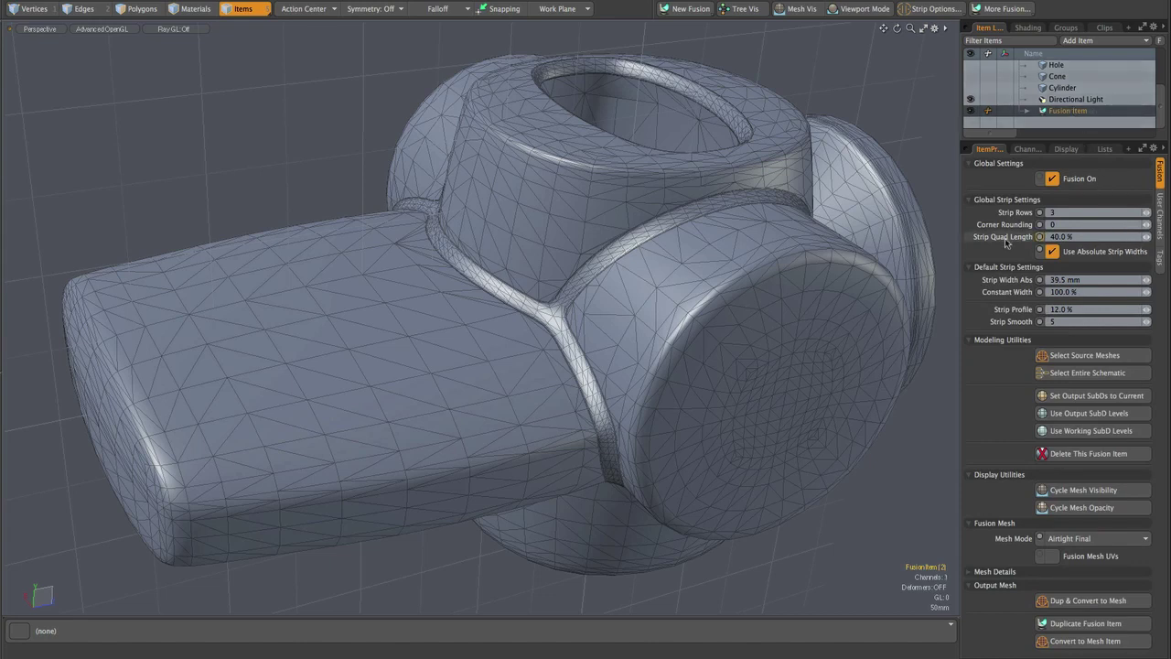
key(h)
drag(452, 572, 569, 309)
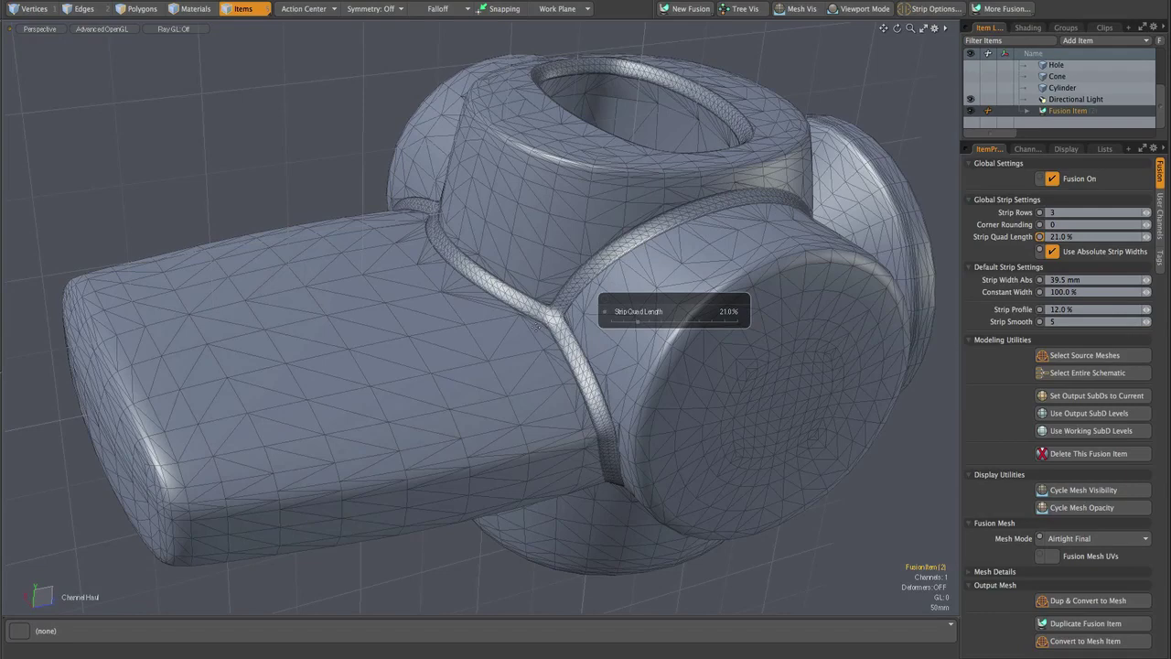
scroll(569, 304, up, 5)
scroll(569, 300, up, 2)
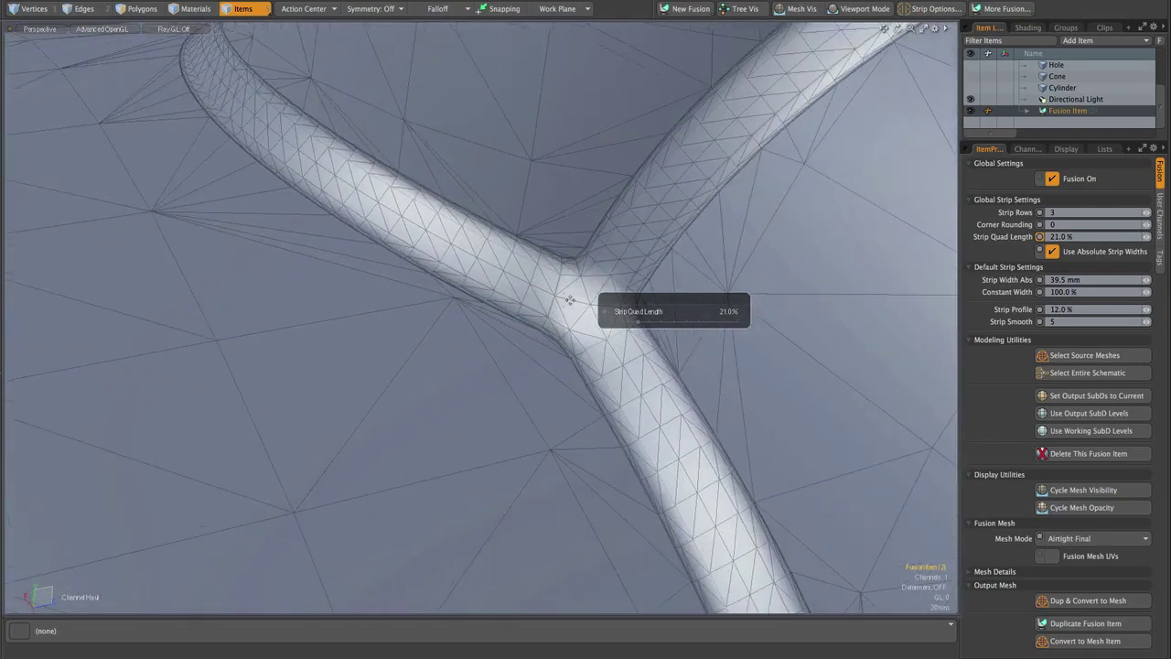
scroll(569, 300, down, 7)
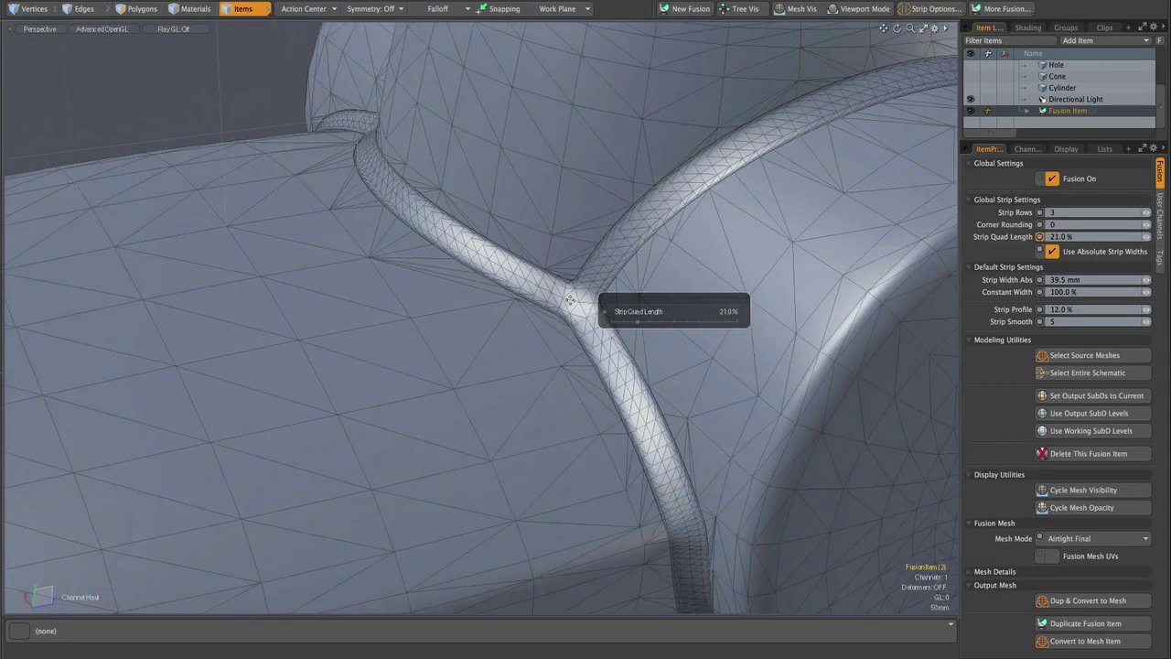
scroll(569, 300, down, 2)
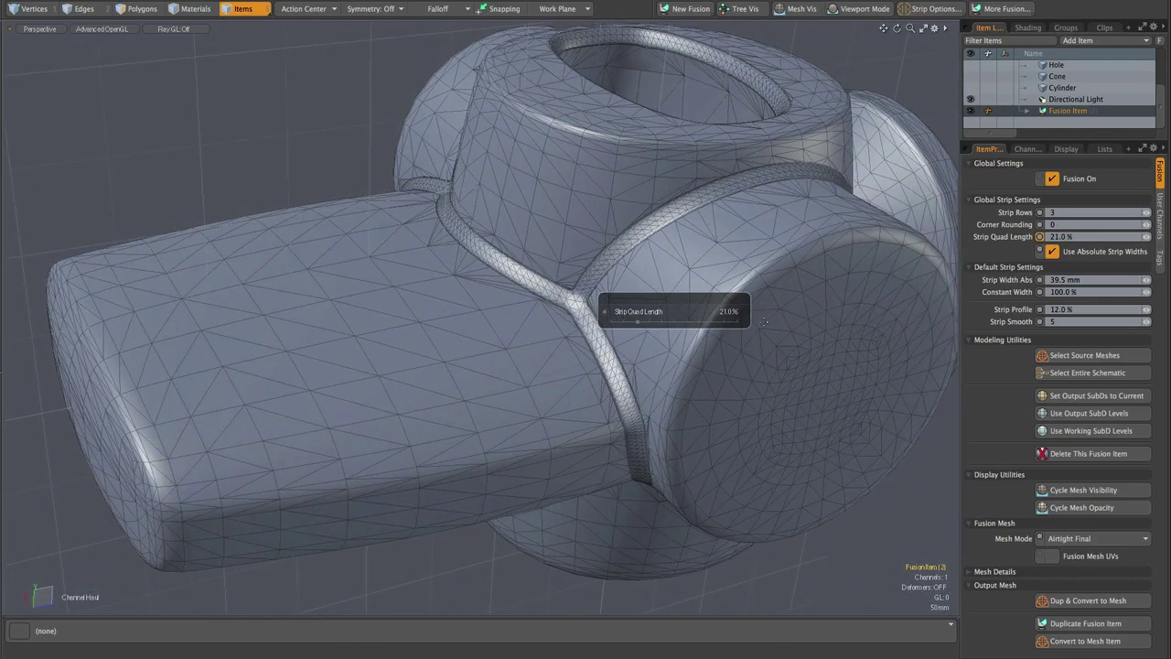
alt+drag(763, 322, 756, 329)
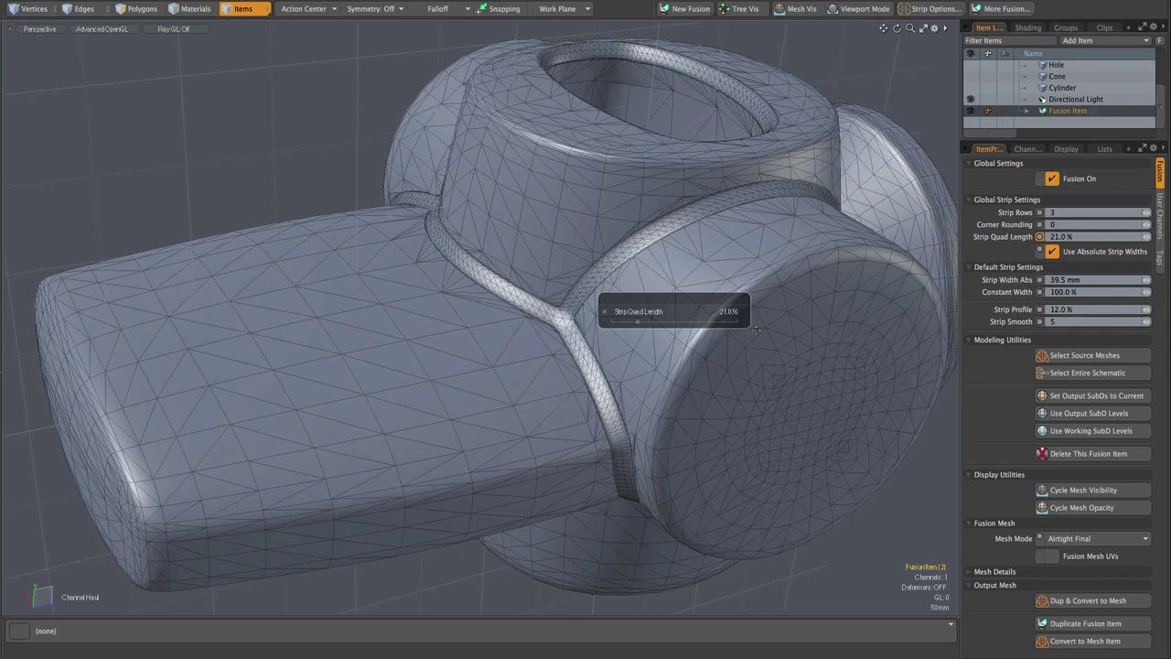
- Collapse Modeling and Display Utilities, expand Mesh Details, and toggle Relax Mesh Topo on then off
key(space)
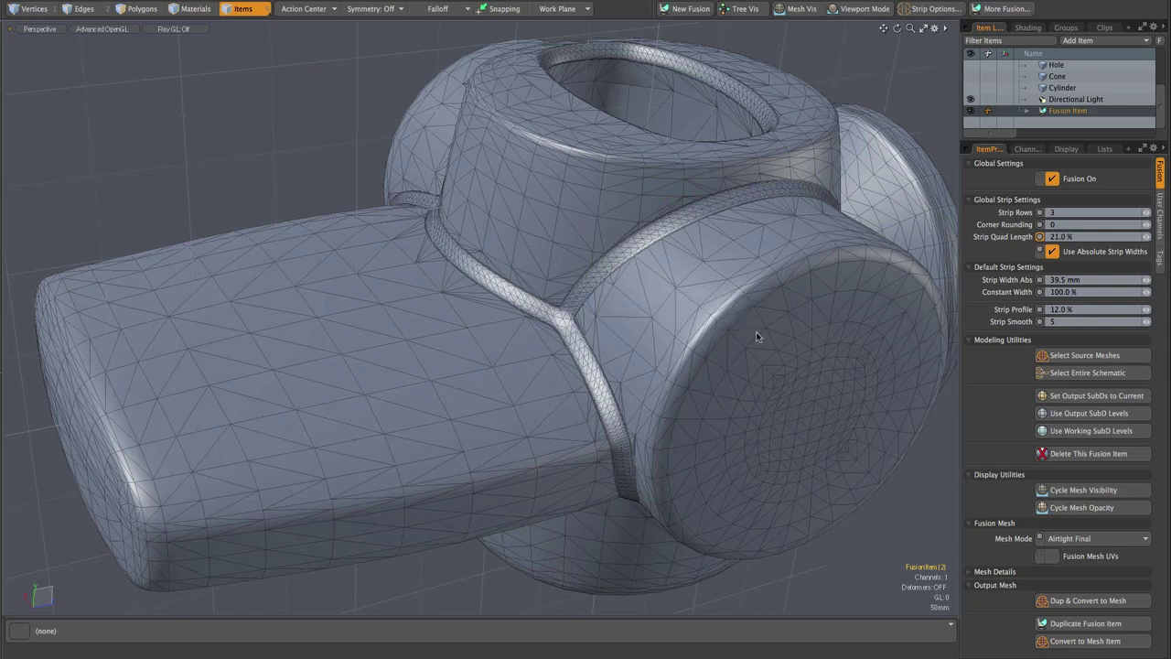
click(969, 339)
click(970, 353)
click(971, 415)
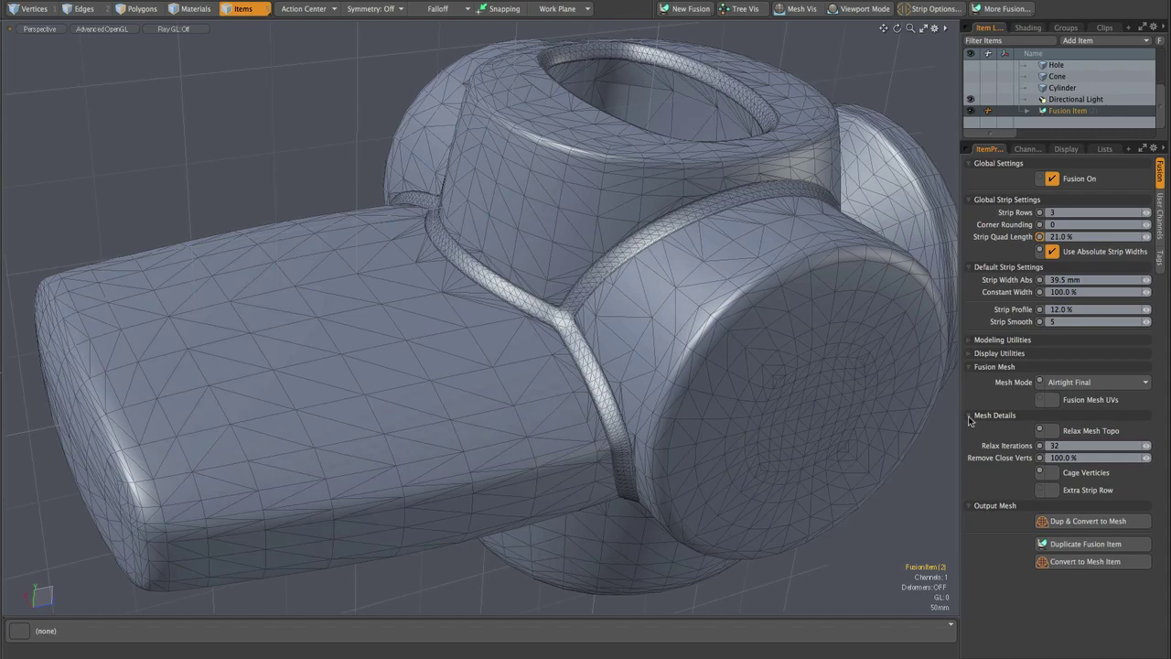
click(1052, 430)
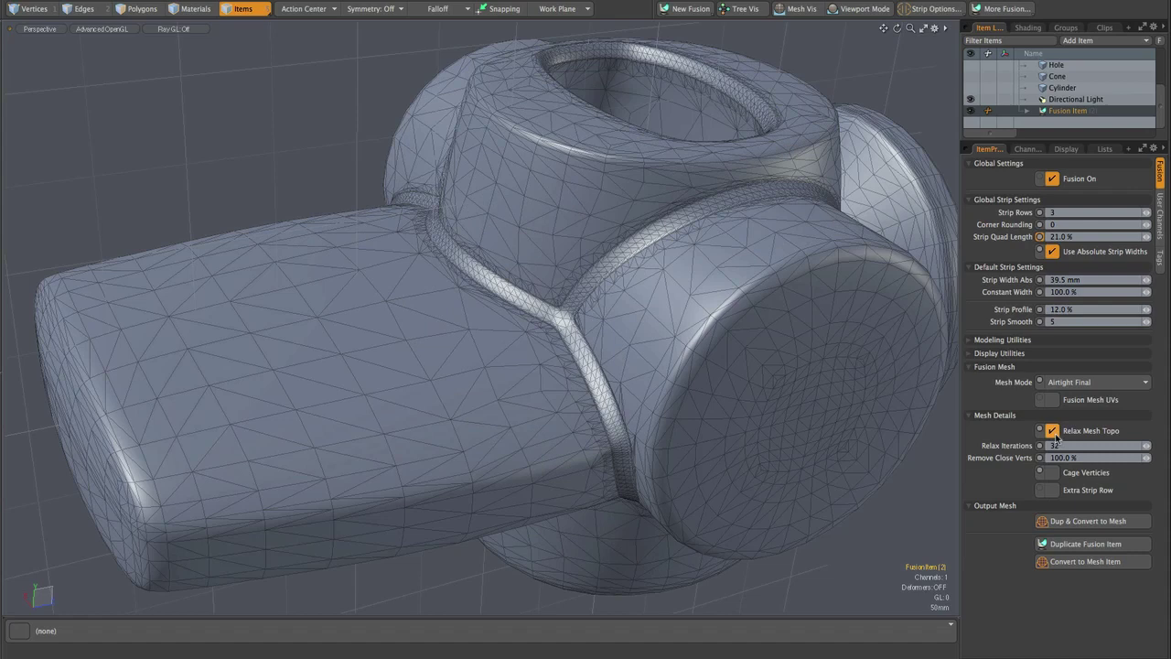
click(1051, 431)
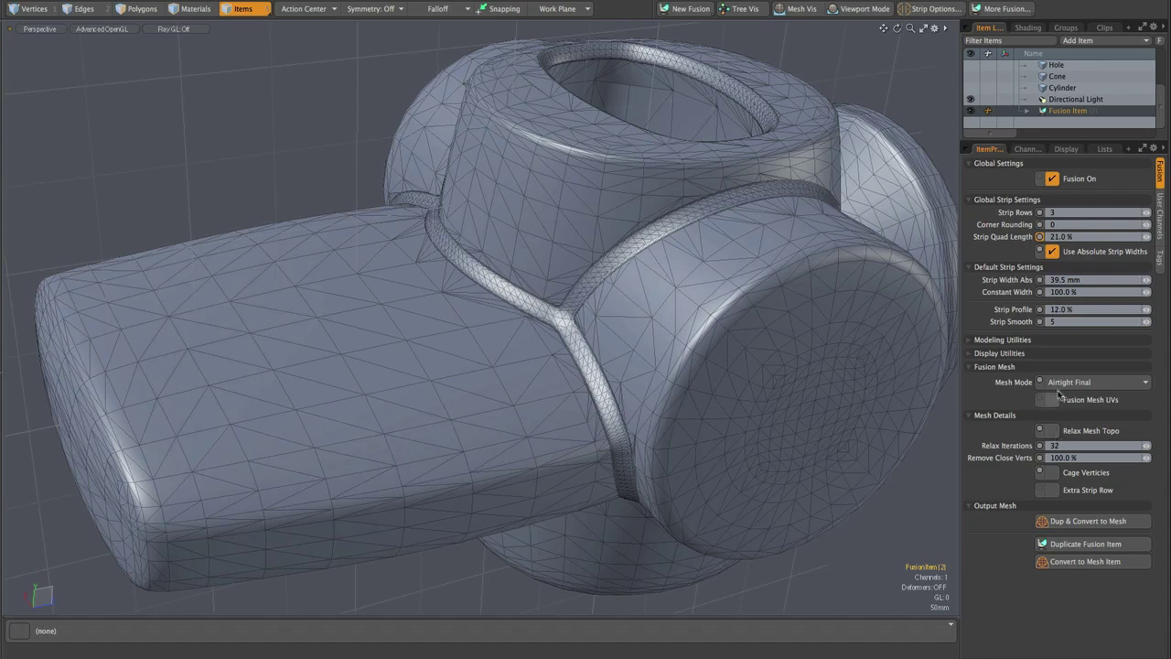
- Set Strip Quad Length to 30%, update all strips, and select the strip's Loop A for editing
mouse_move(1150, 240)
mouse_down()
mouse_move(1169, 240)
mouse_move(1150, 240)
mouse_up()
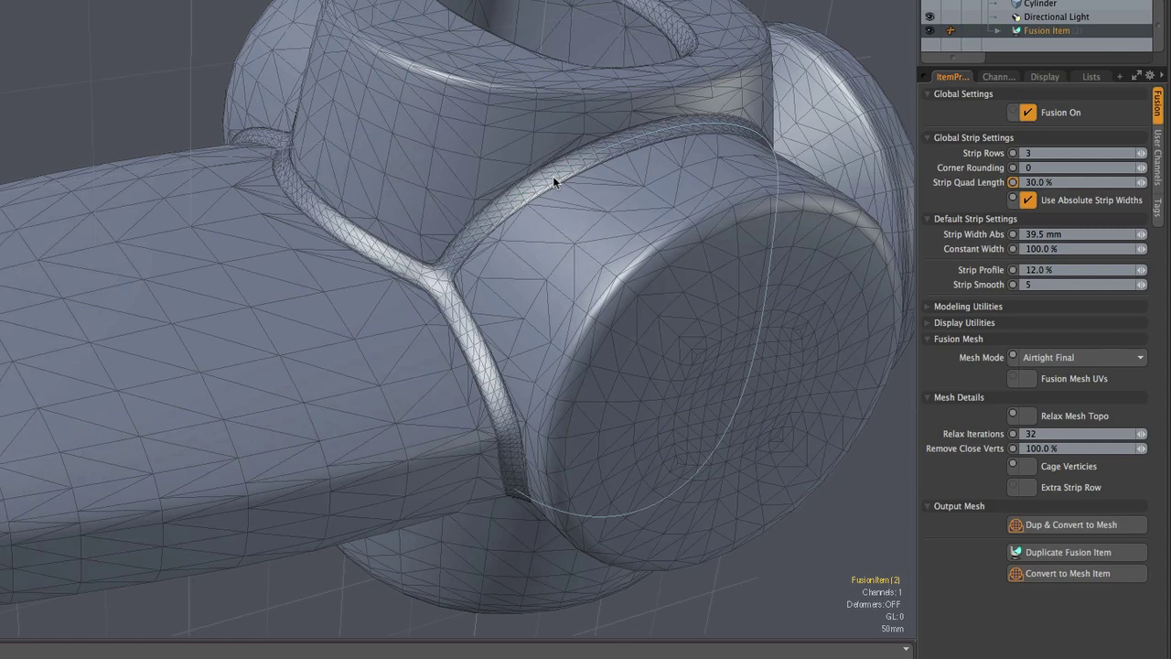
right_click(552, 180)
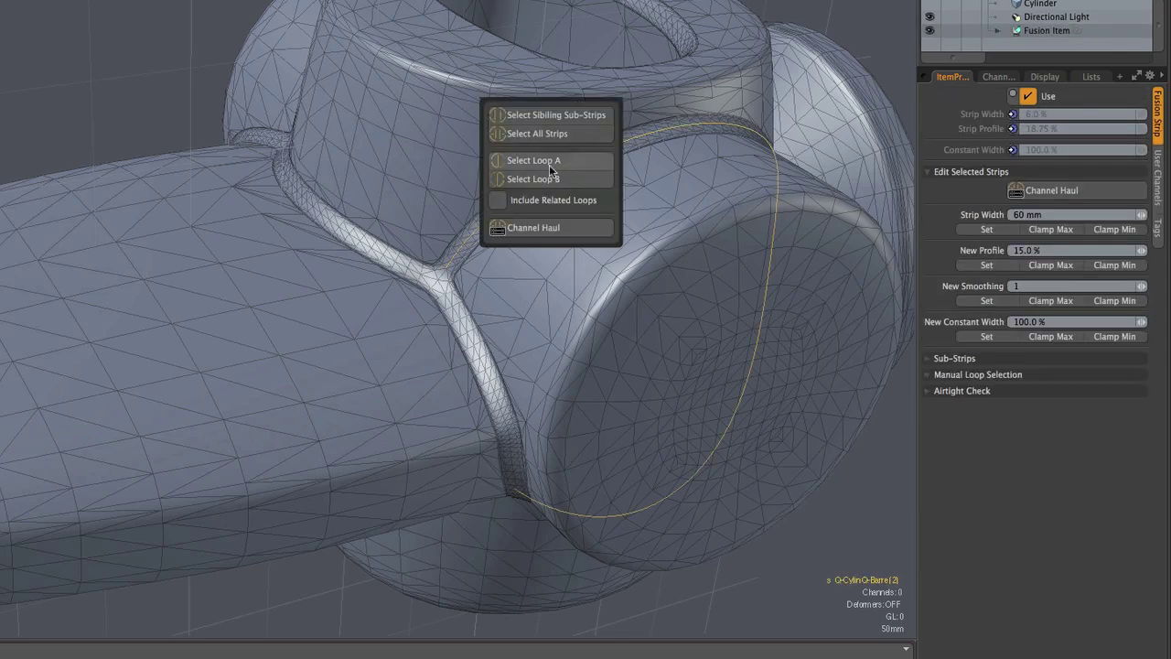
click(549, 168)
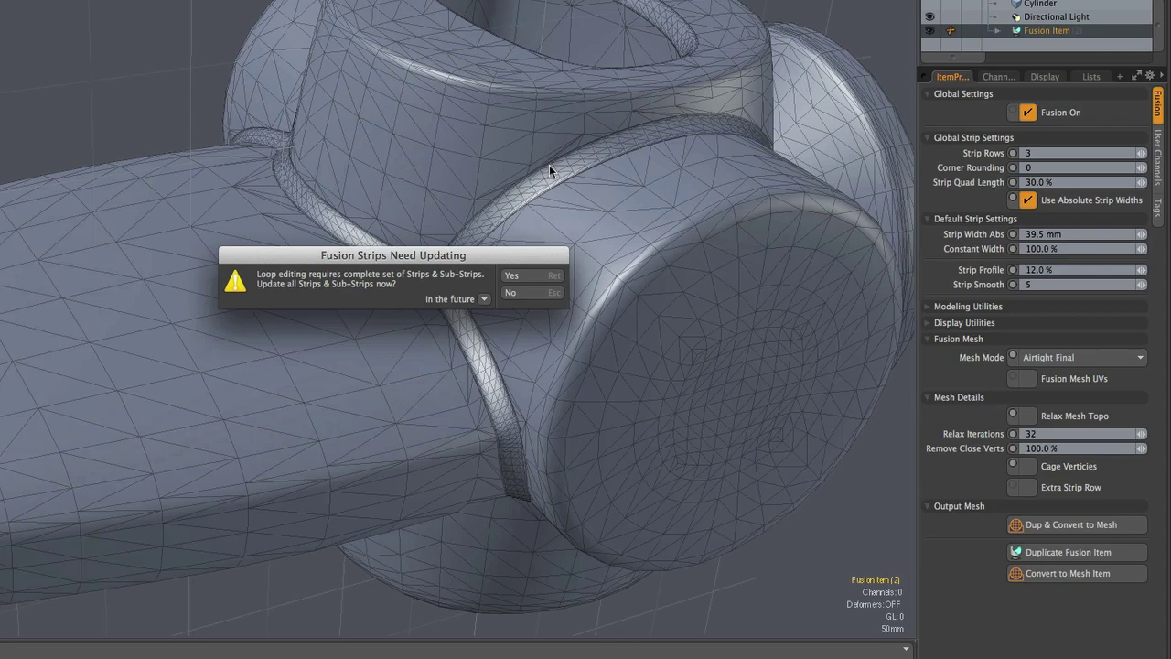
click(515, 274)
right_click(516, 275)
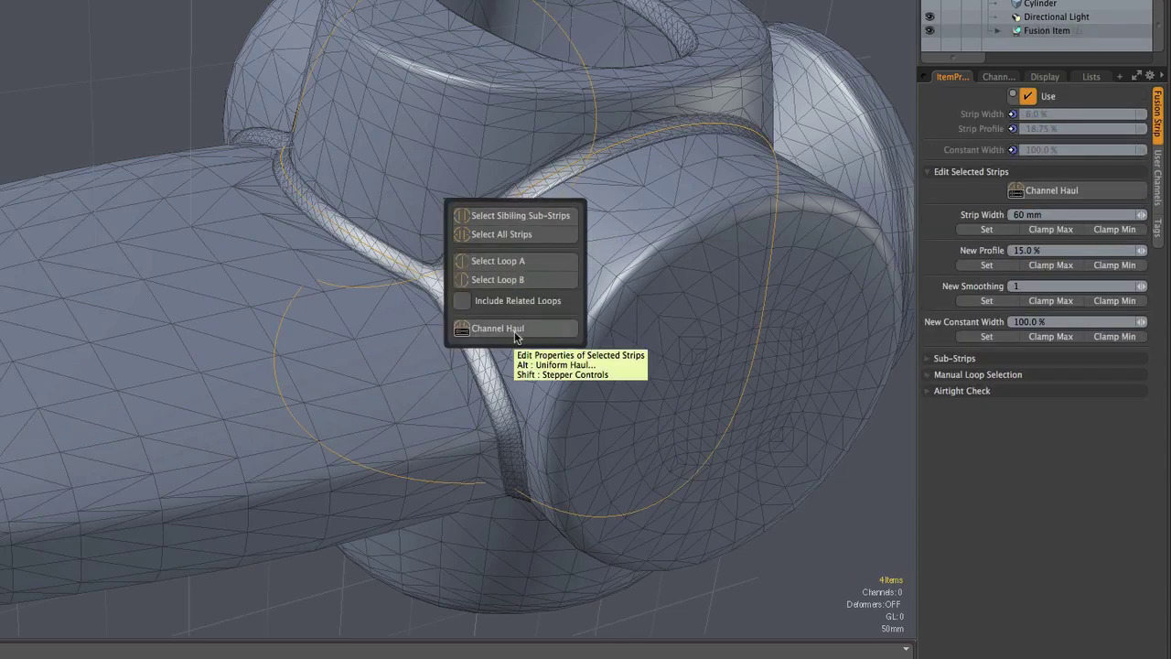
key(alt)
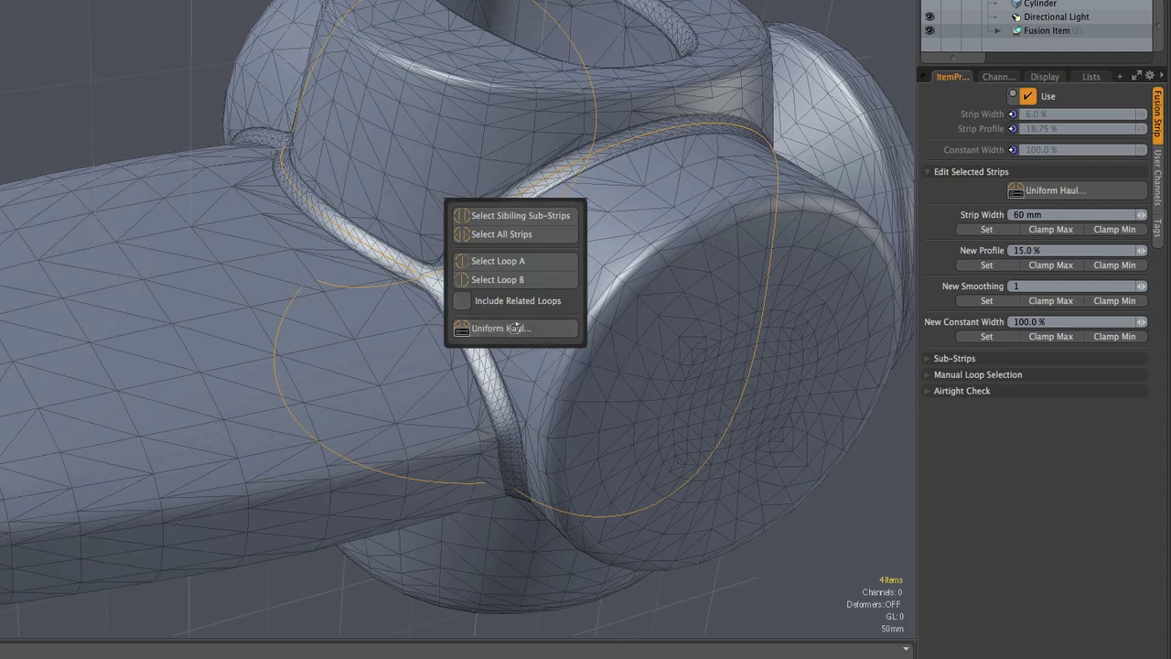
- Use Channel Haul to drag the loop's Scale Width slider down to 85%
click(513, 329)
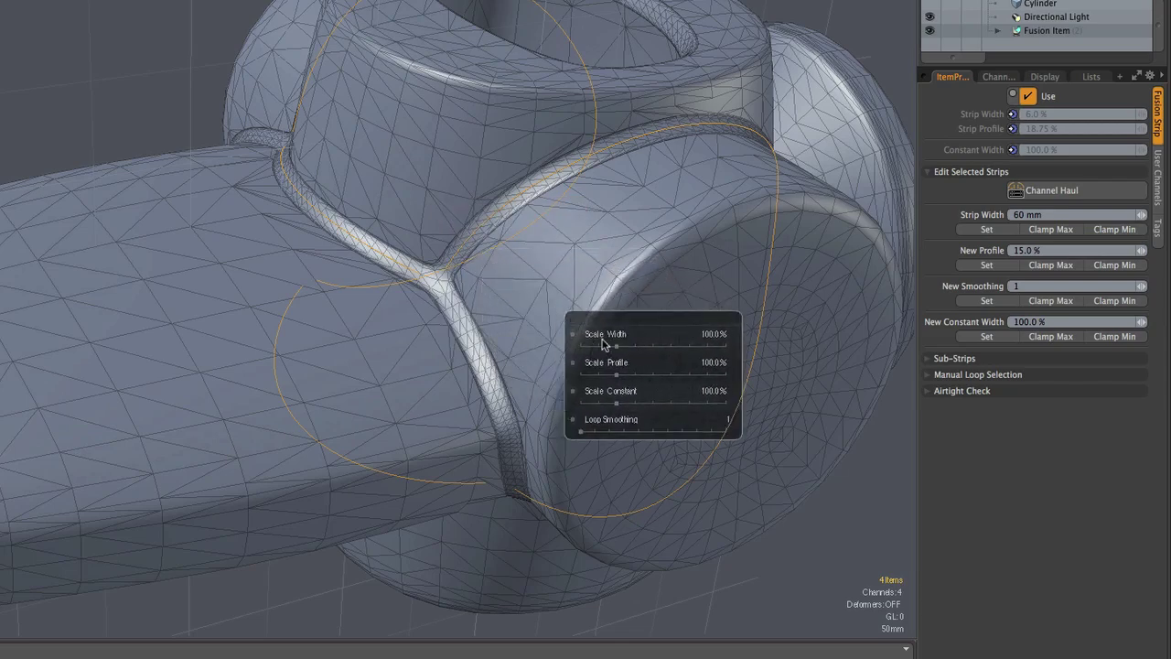
mouse_move(616, 351)
mouse_down()
mouse_move(586, 351)
mouse_move(632, 351)
mouse_move(611, 351)
mouse_up()
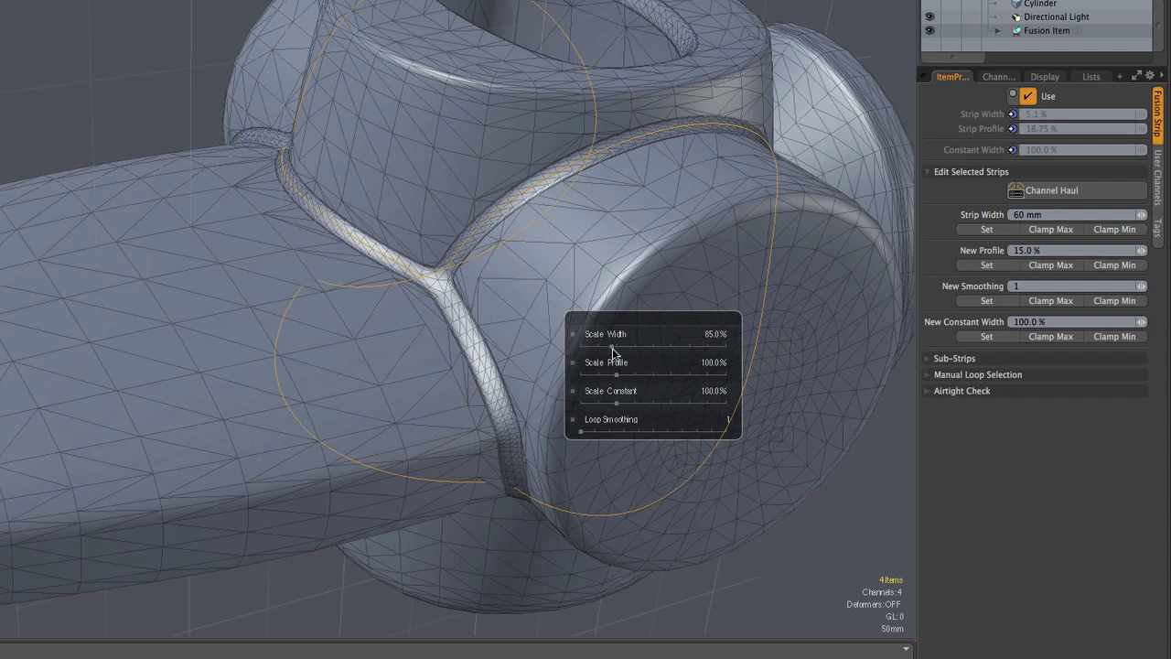
- Link the Width channel under Uniform Haul and set the loop's strips to 100 mm width
right_click(492, 212)
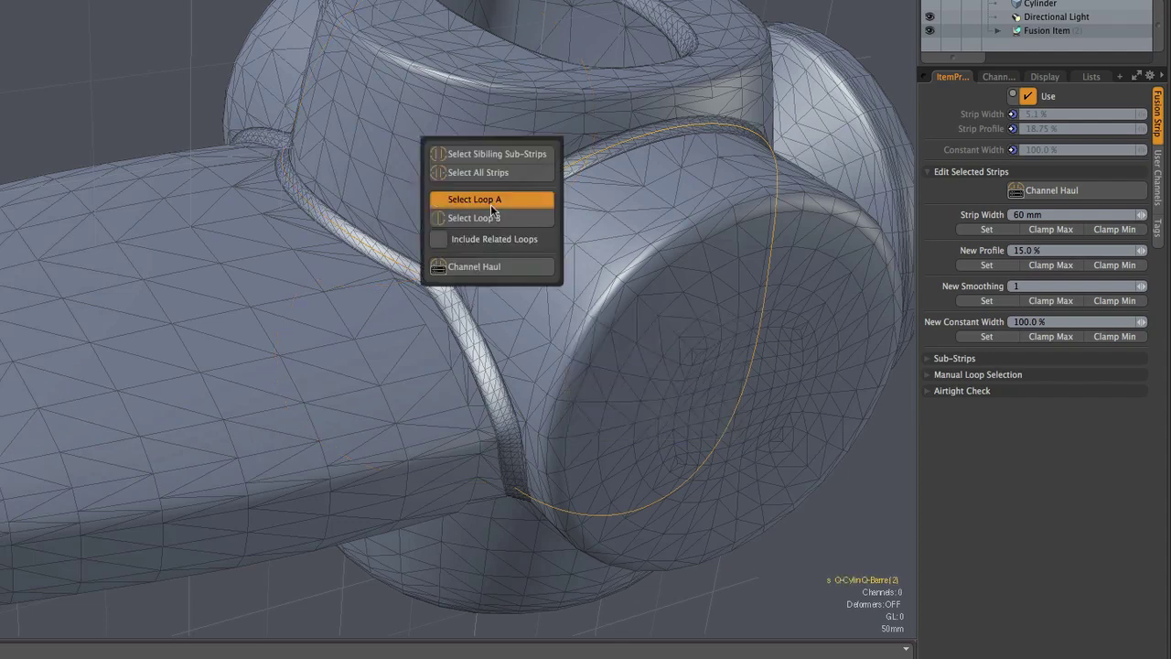
click(490, 266)
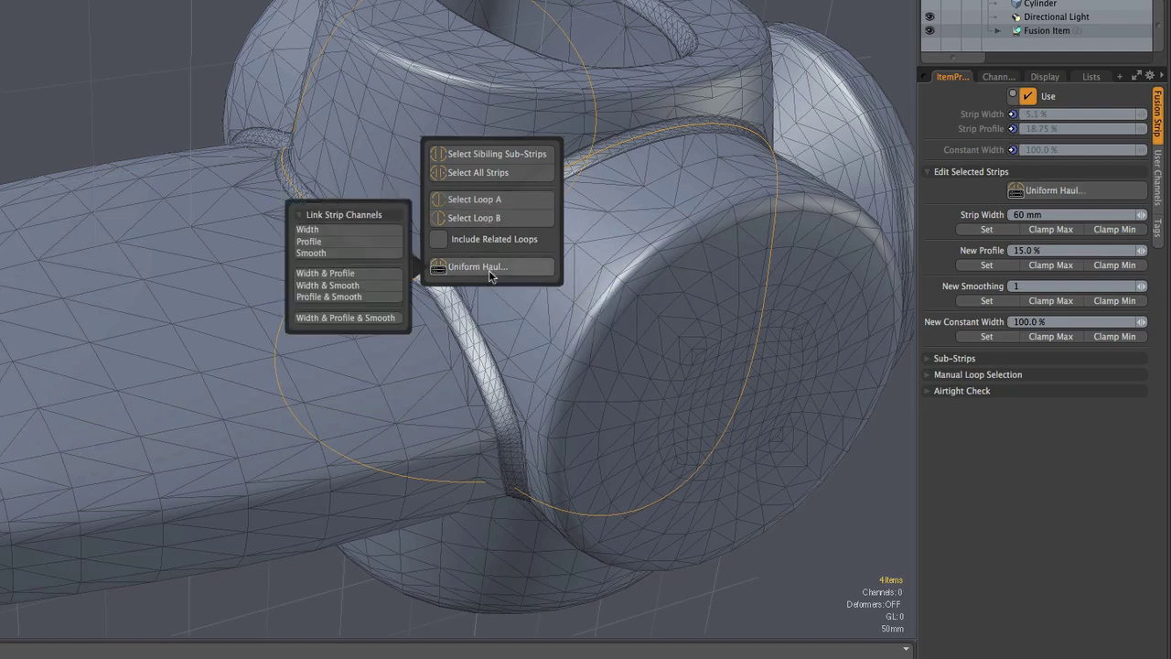
click(328, 230)
drag(607, 340, 649, 338)
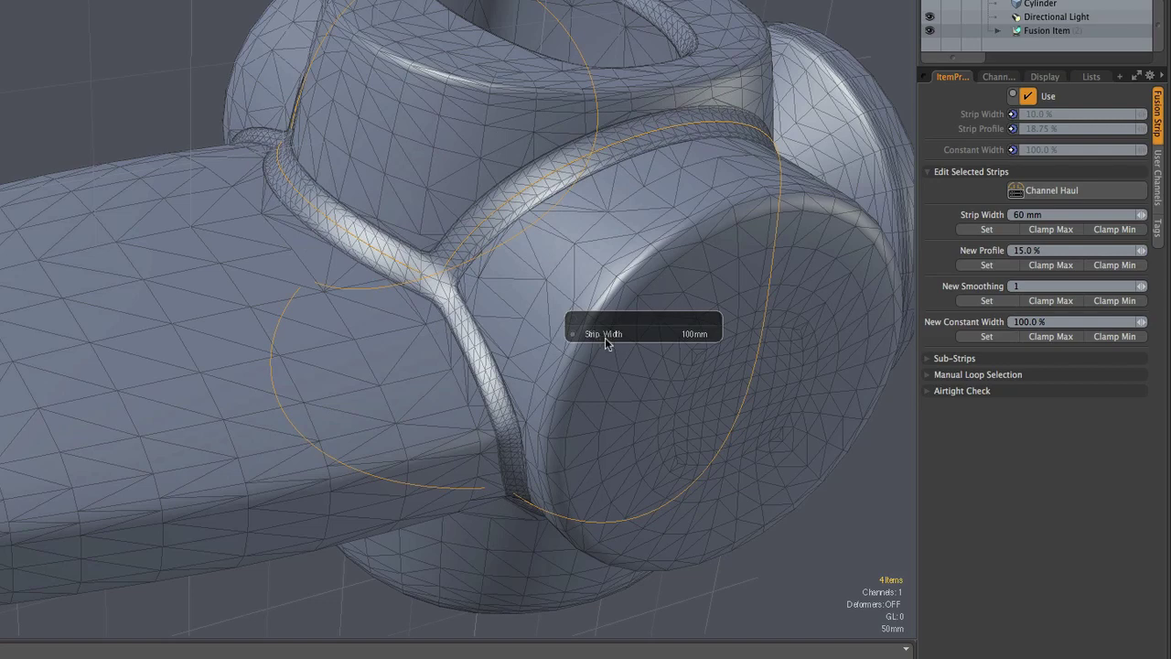
key(space)
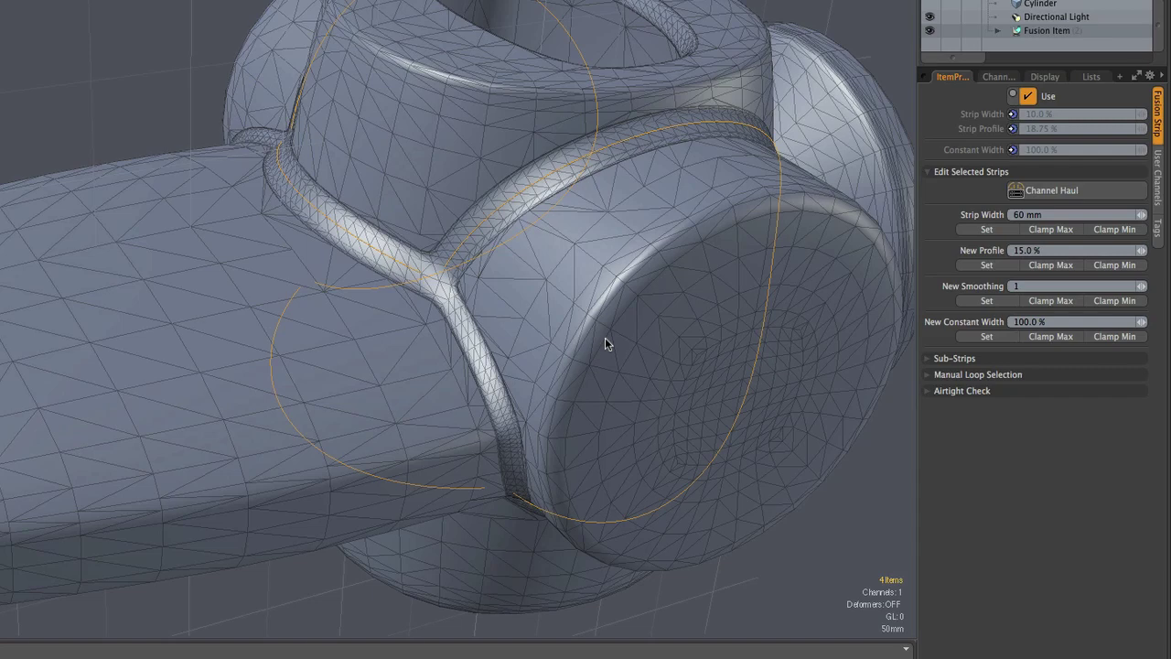
- Set the loop's Scale Constant to 95% with Channel Haul, then close the sliders
key(ctrl+f)
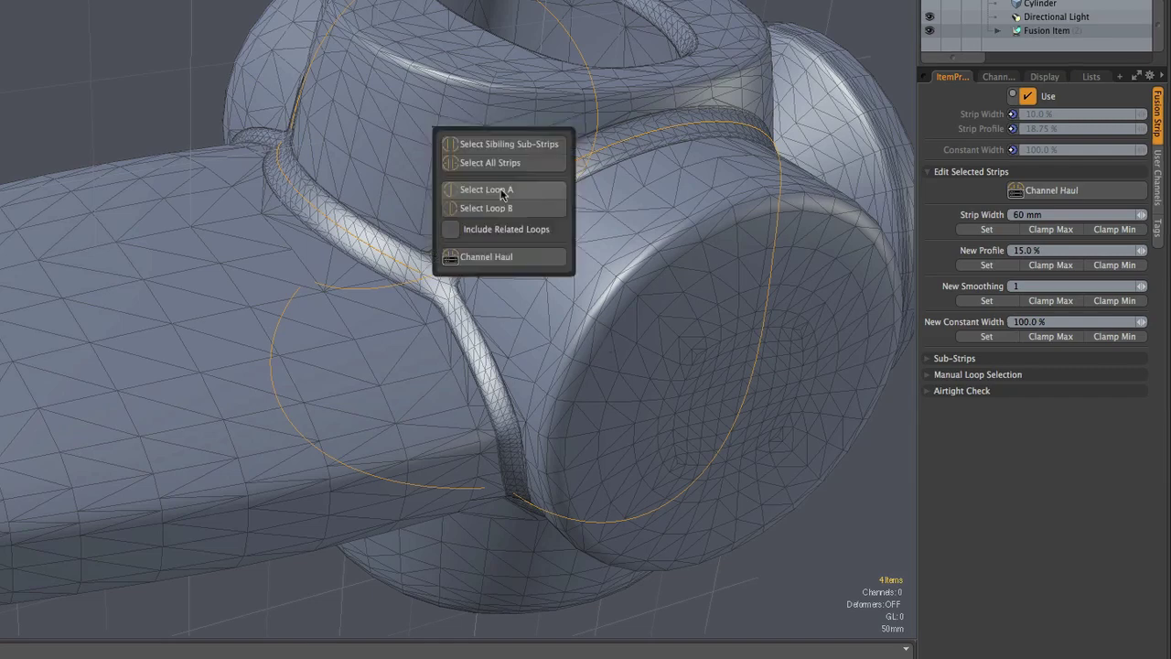
click(497, 259)
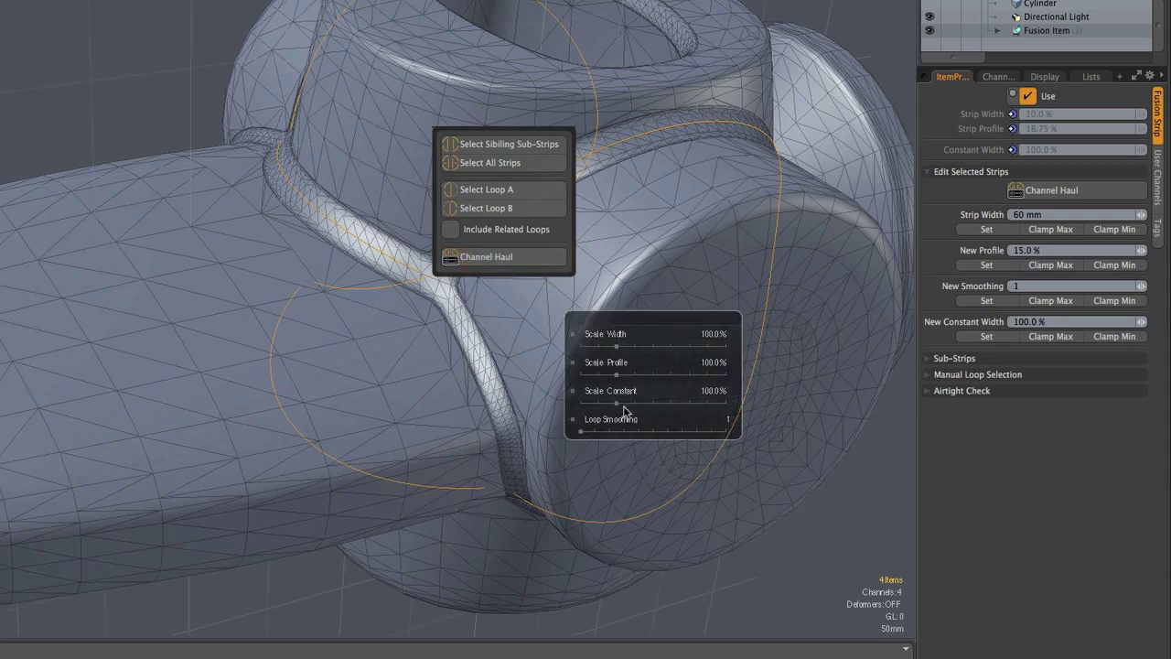
drag(616, 404, 581, 403)
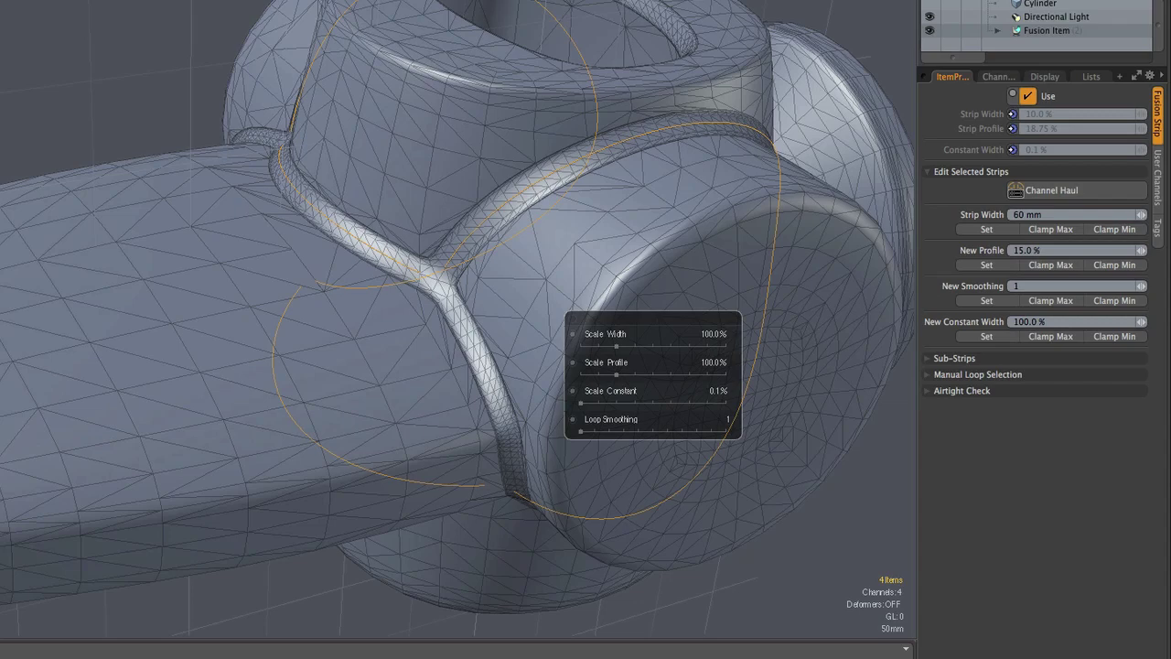
drag(581, 403, 618, 403)
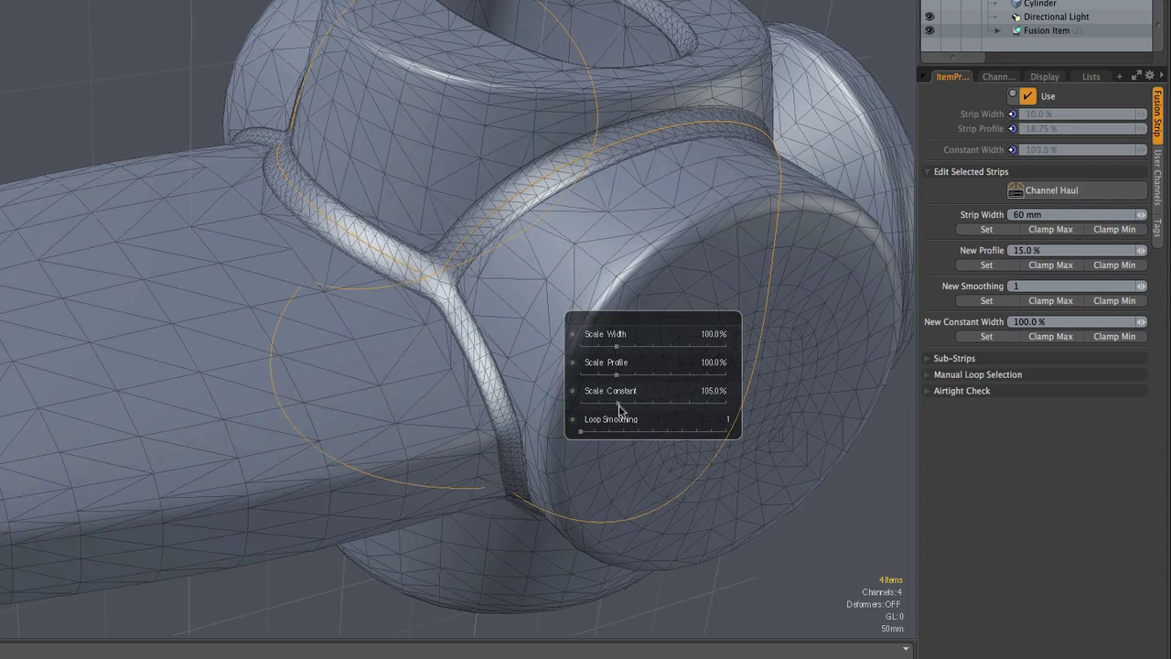
drag(618, 409, 615, 411)
key(Escape)
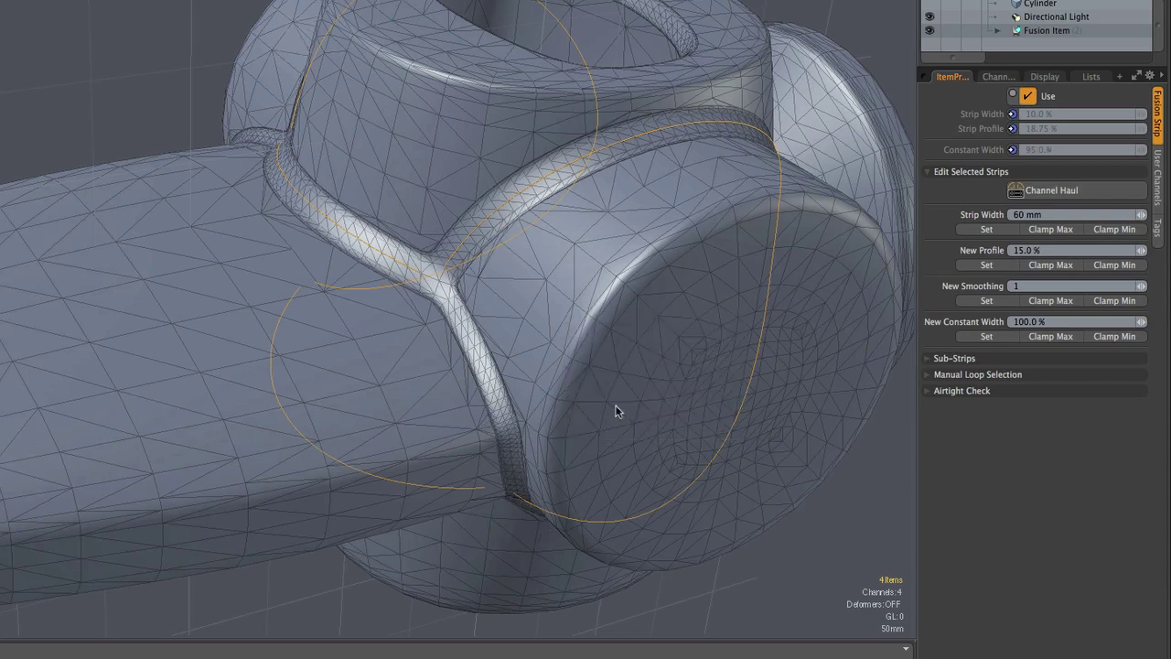
- Select all nine fusion strips and apply a New Constant Width of 100% to them
key(Escape)
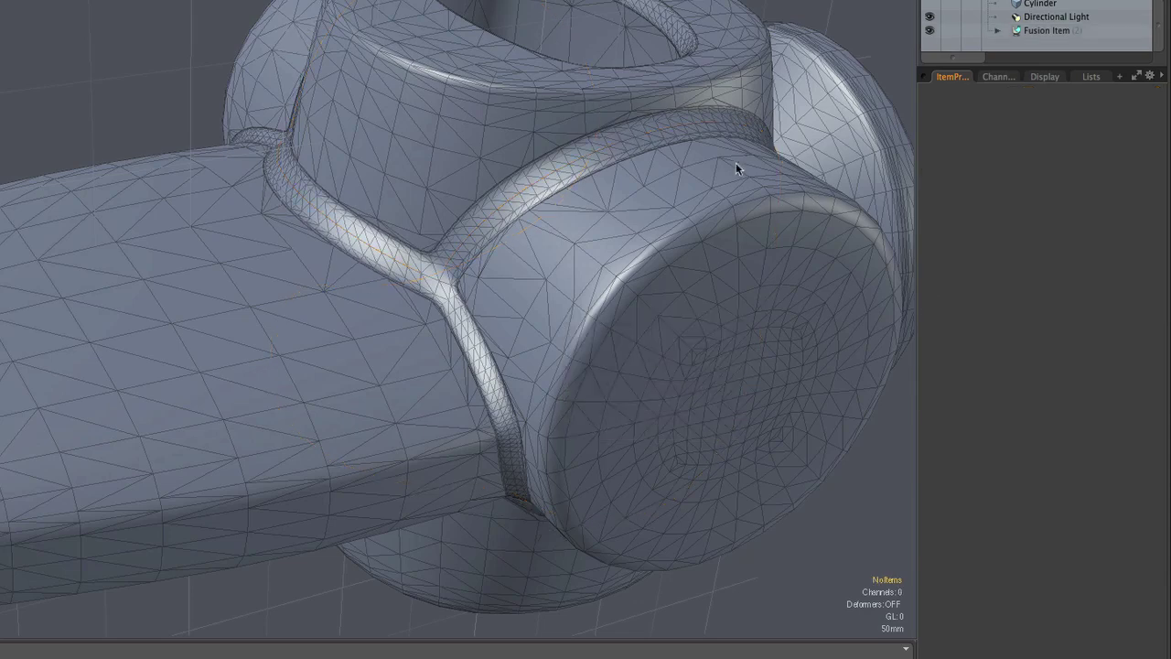
key(alt+f)
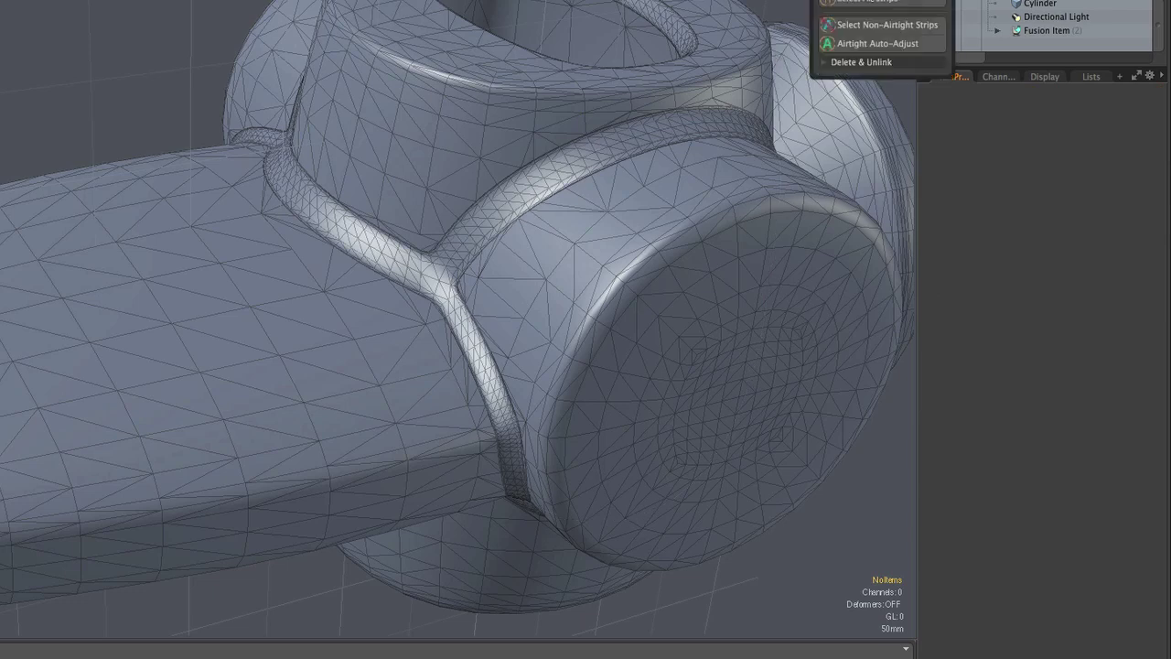
click(878, 3)
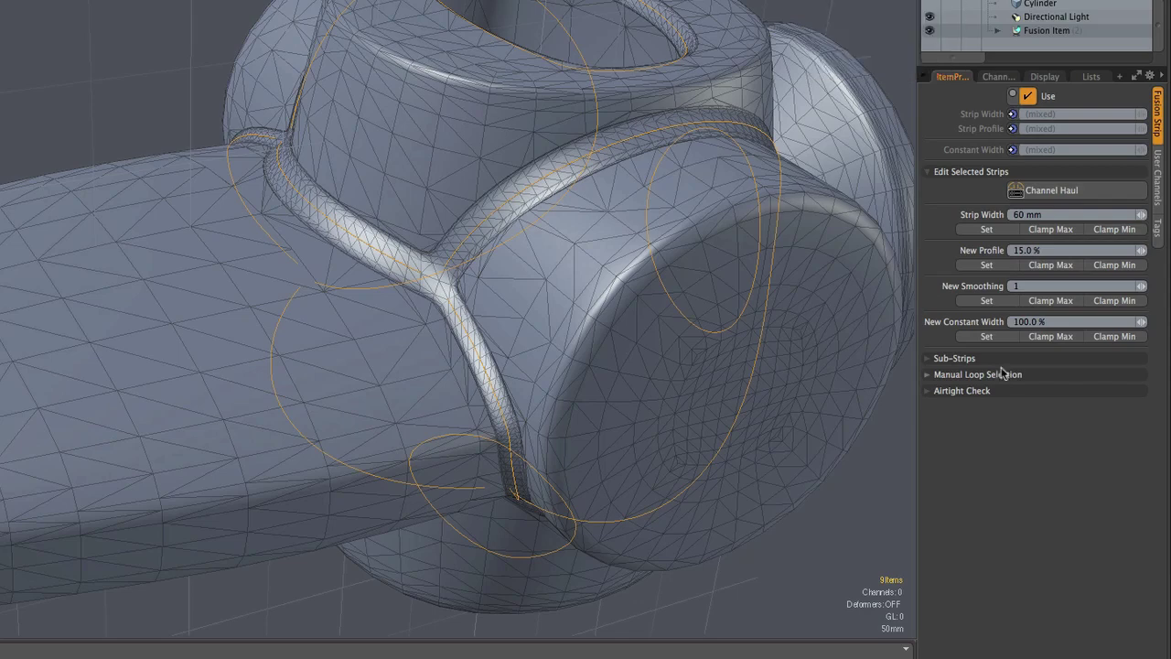
click(985, 338)
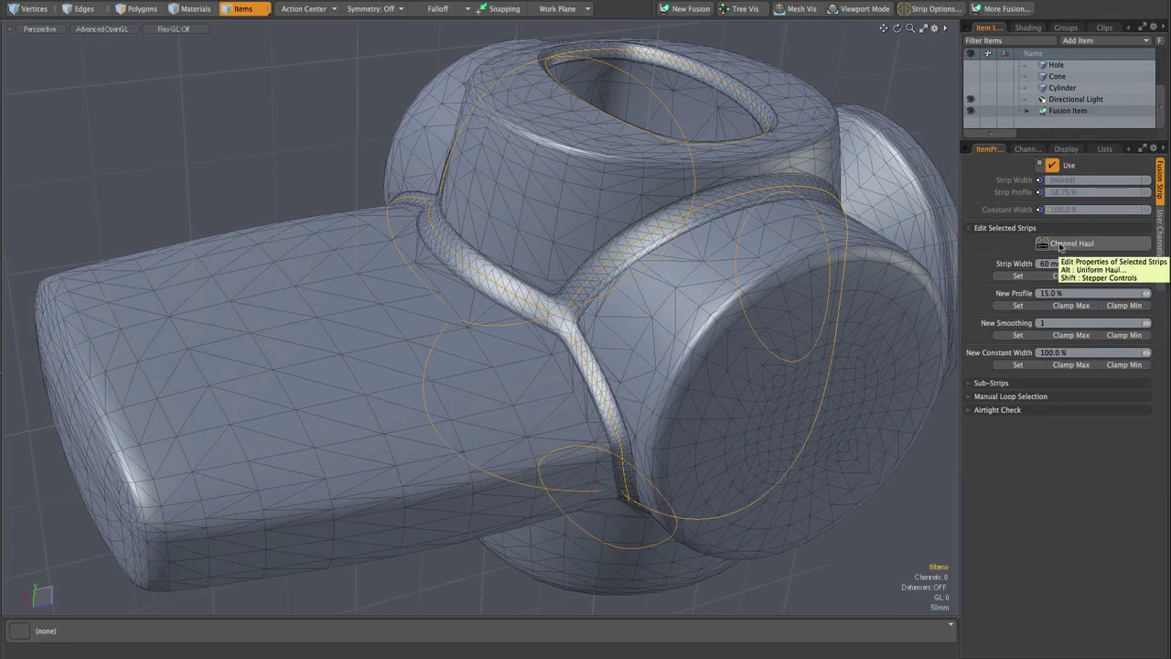
- Link the Width channel under Uniform Haul and set every fusion strip to 45 mm width
key(alt)
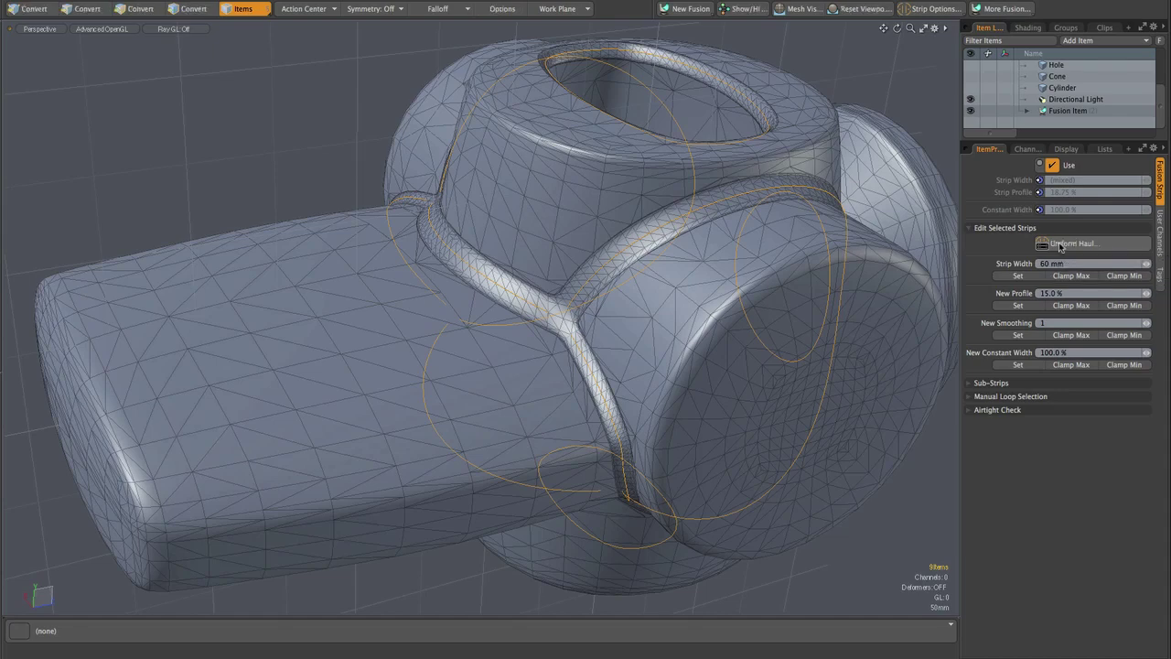
alt+click(1059, 245)
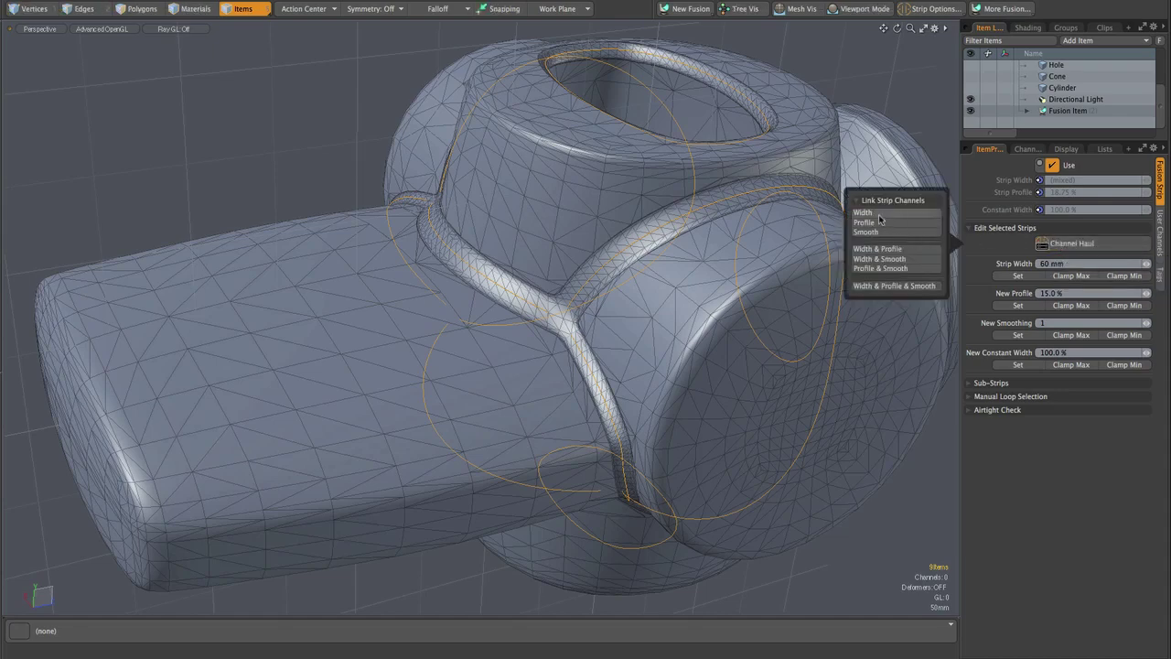
drag(876, 218, 789, 386)
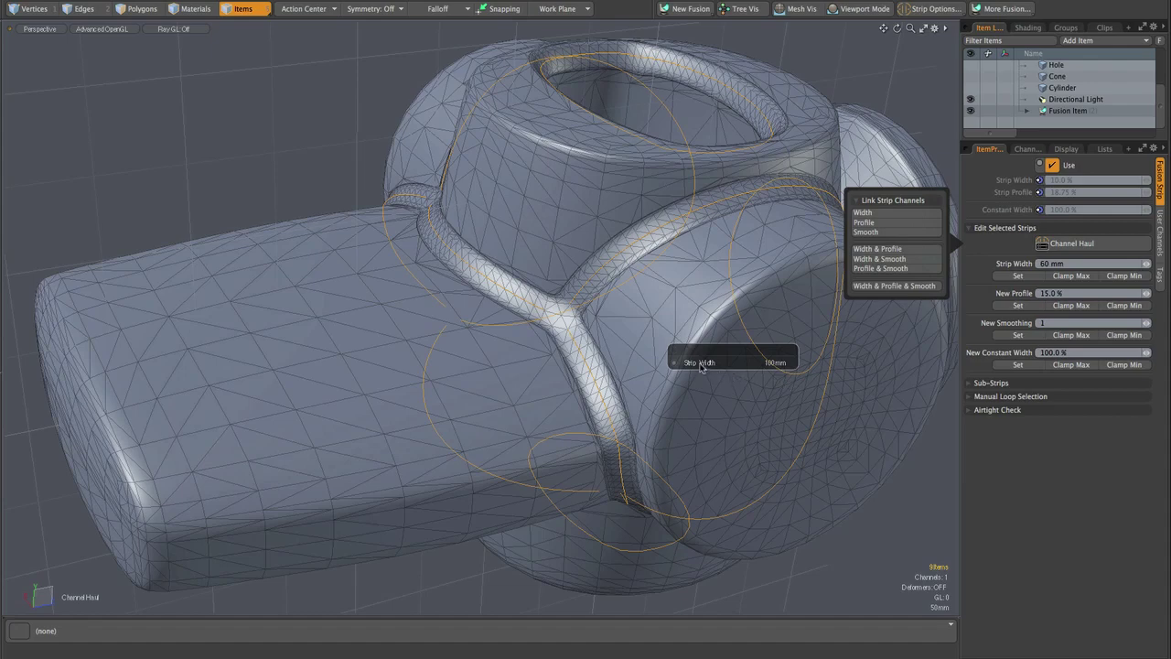
drag(704, 367, 472, 367)
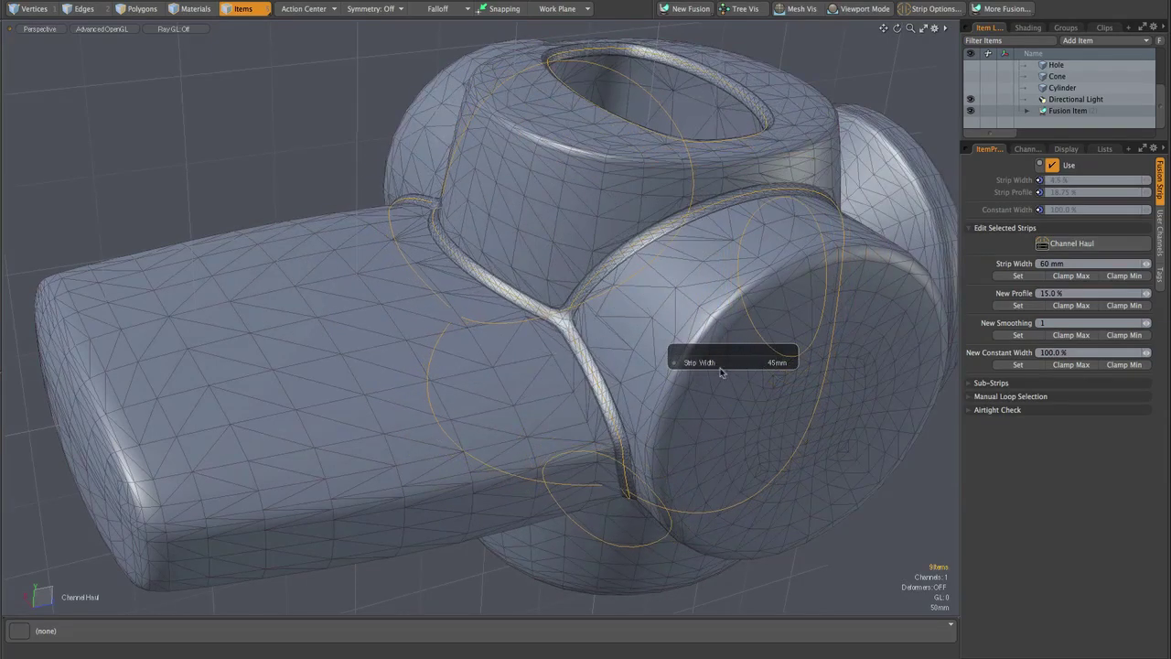